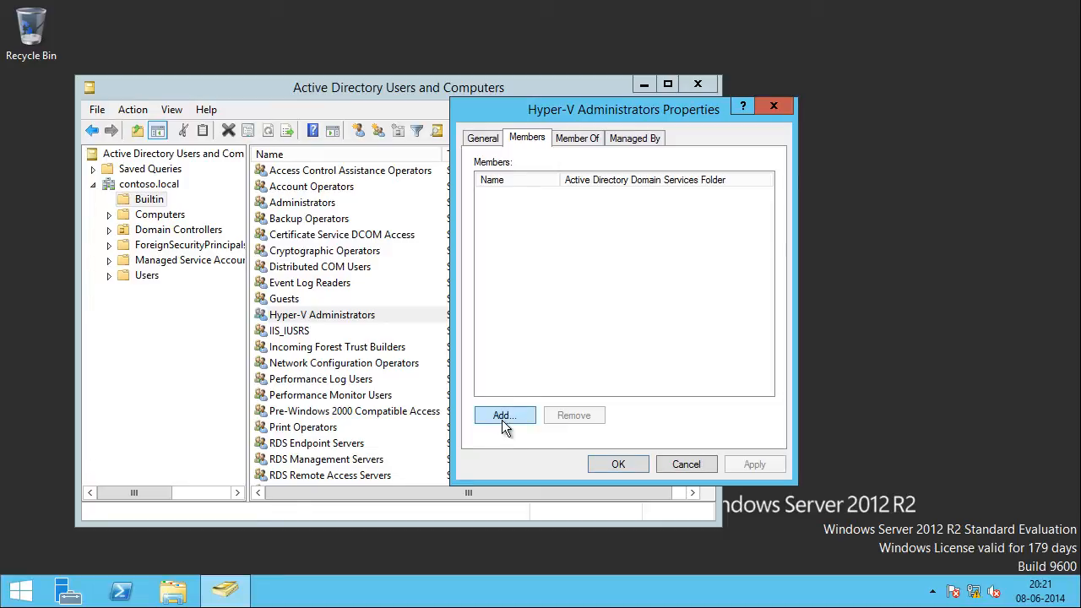
Step: Add the Administrator account as a member of the Hyper-V Administrators group and save the group properties
click(502, 417)
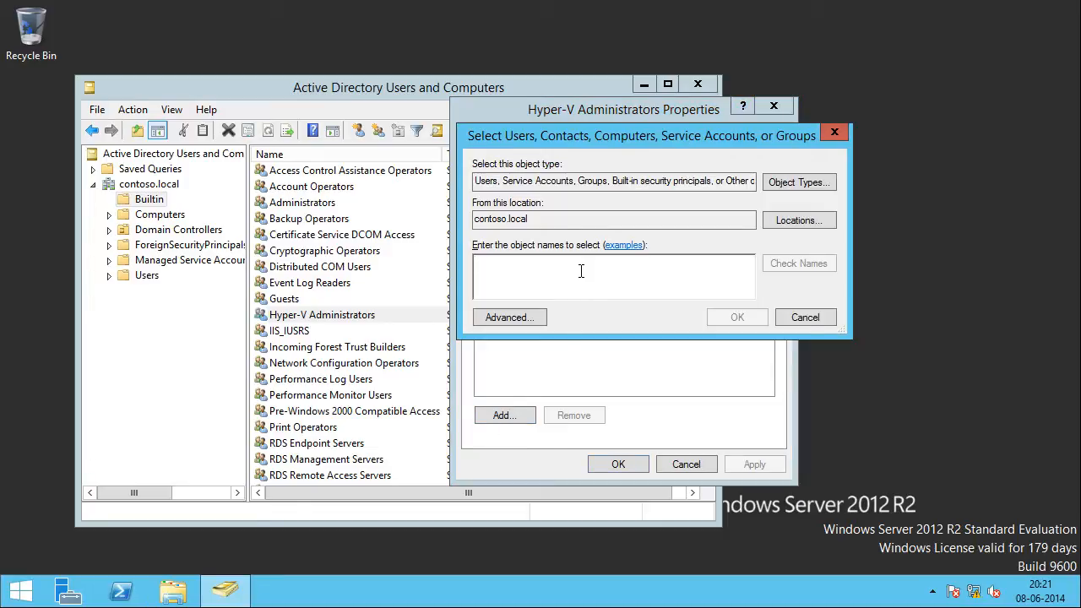
text(Administrator)
key(ctrl+k)
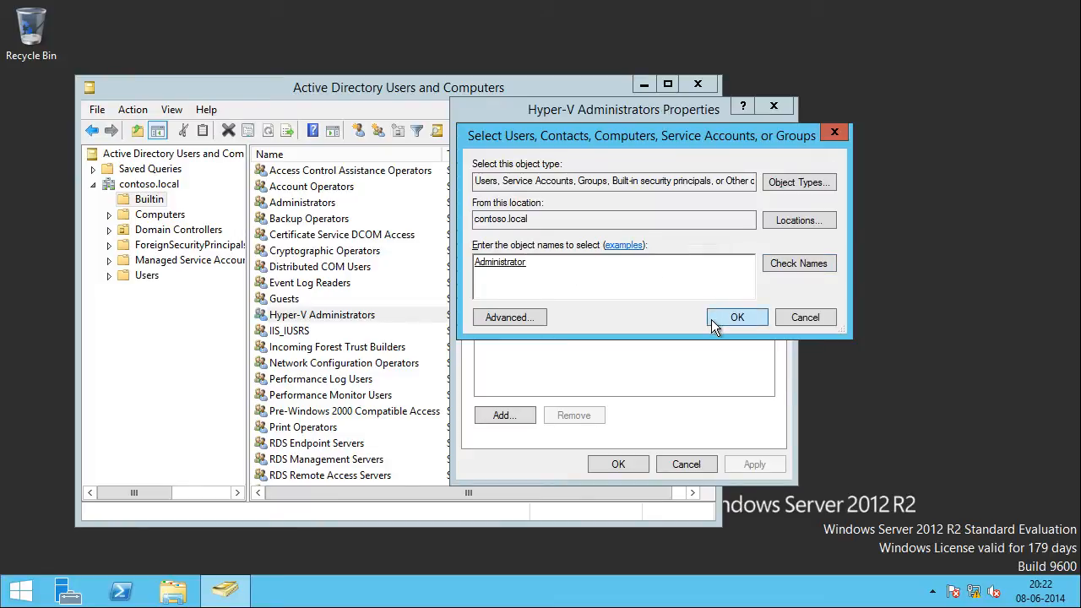
click(737, 319)
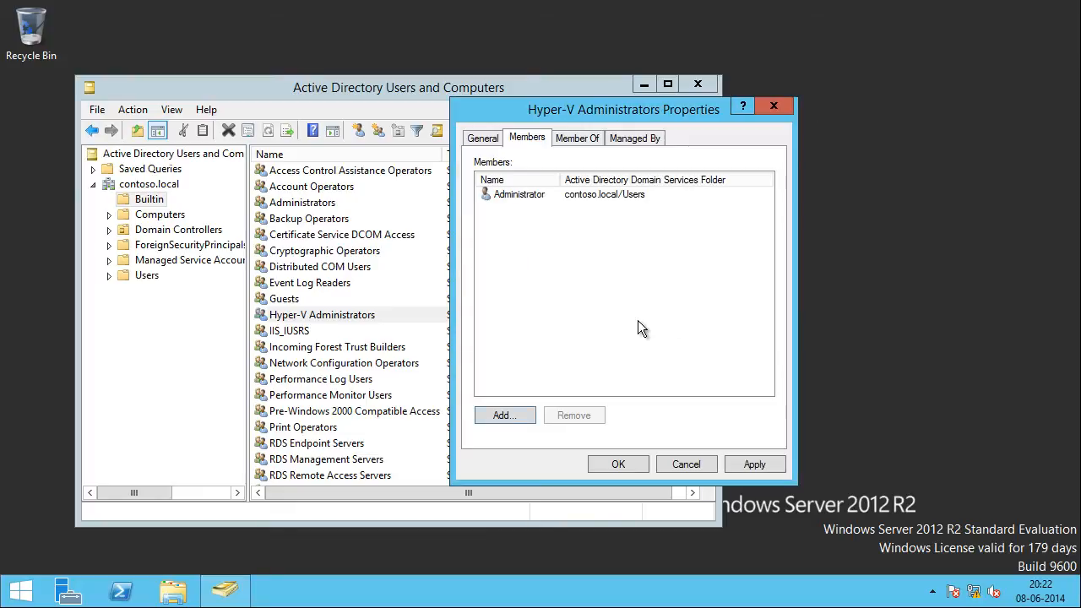
click(618, 463)
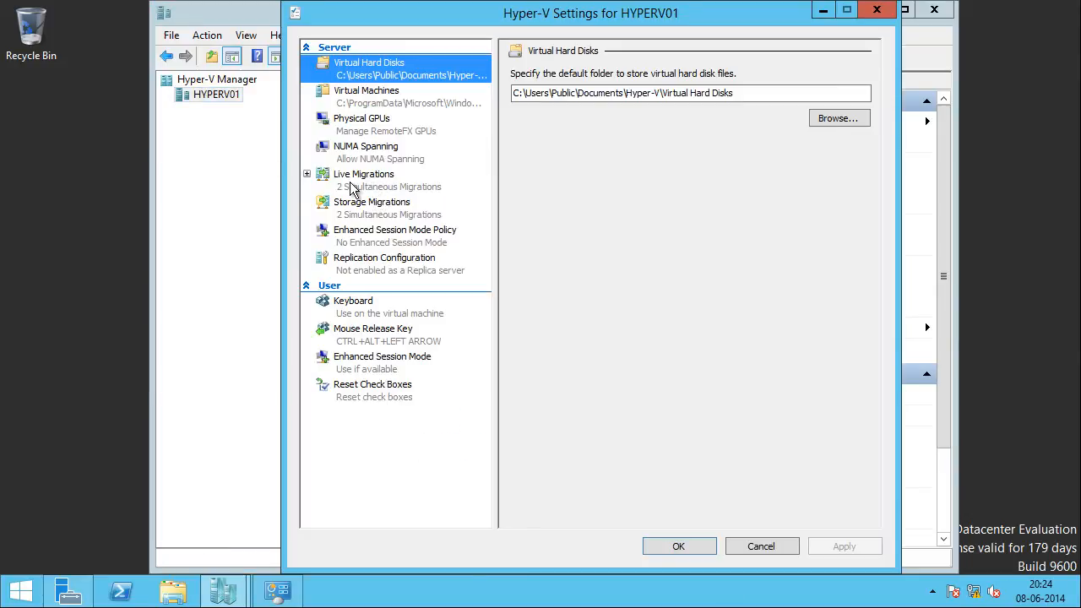
Step: In HYPERV01's live migration settings, try any available network for incoming migrations and return to using the specified IP addresses
click(348, 189)
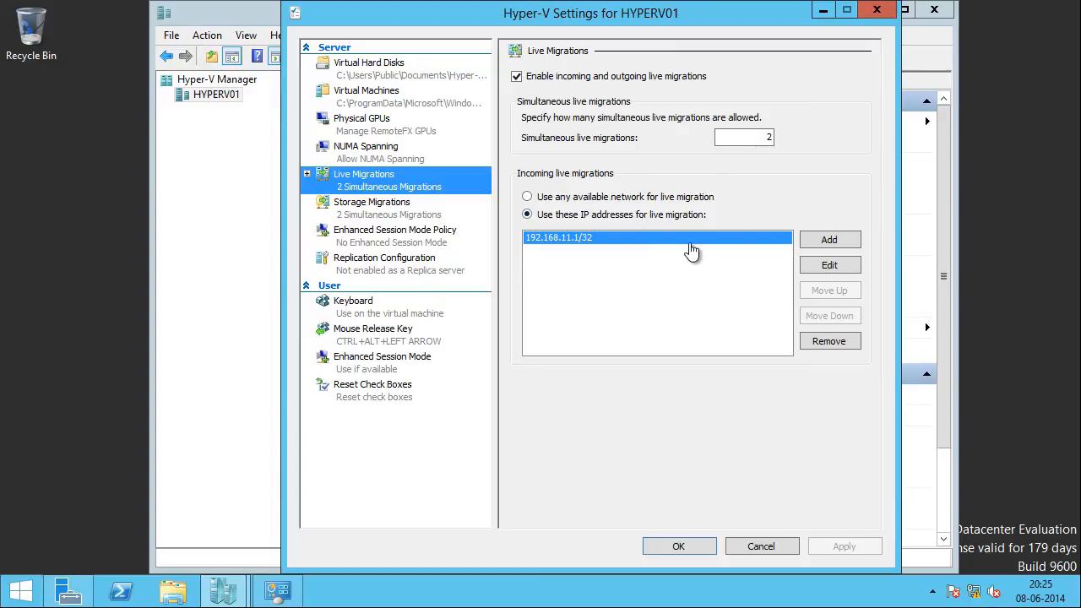
click(566, 200)
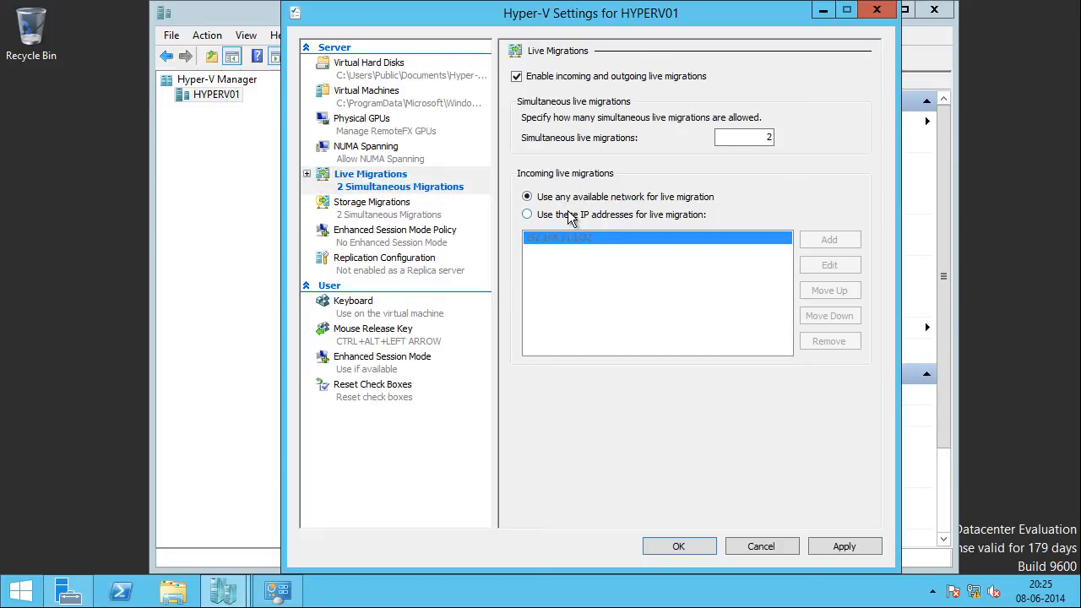
click(277, 590)
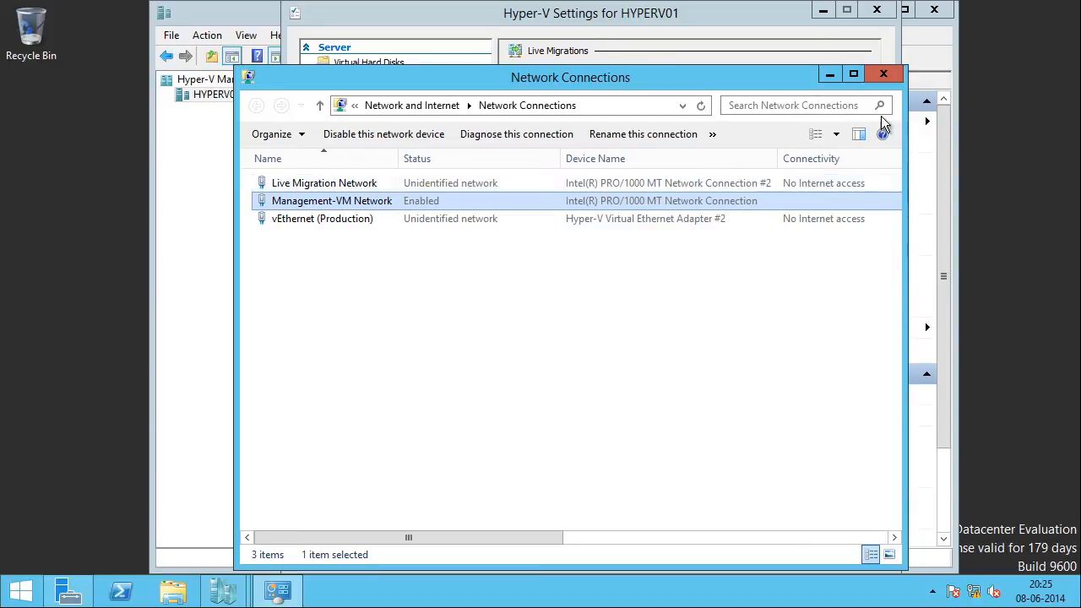
click(829, 78)
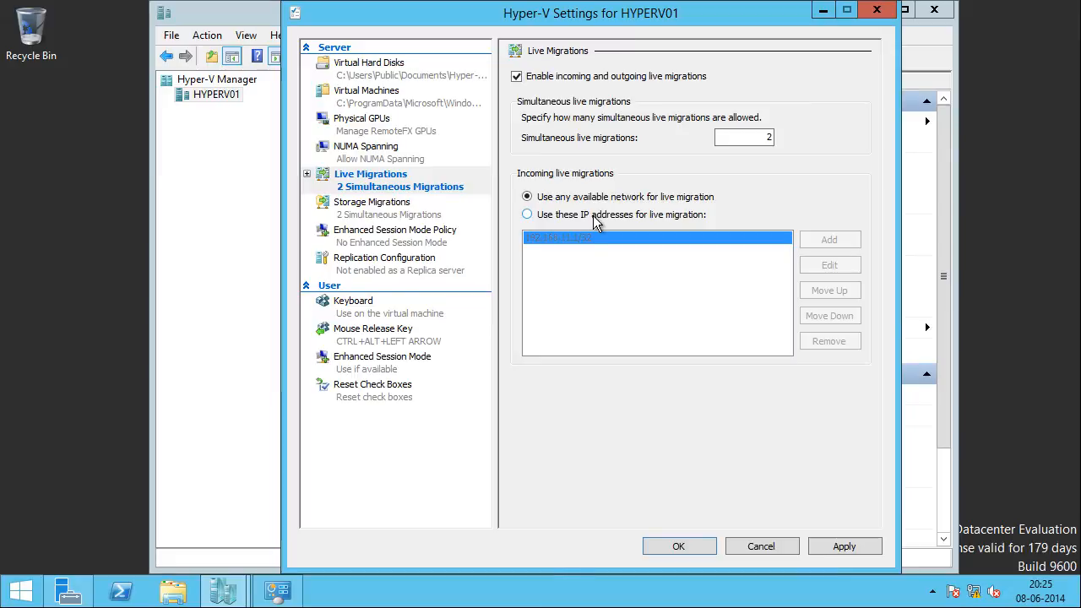
click(592, 215)
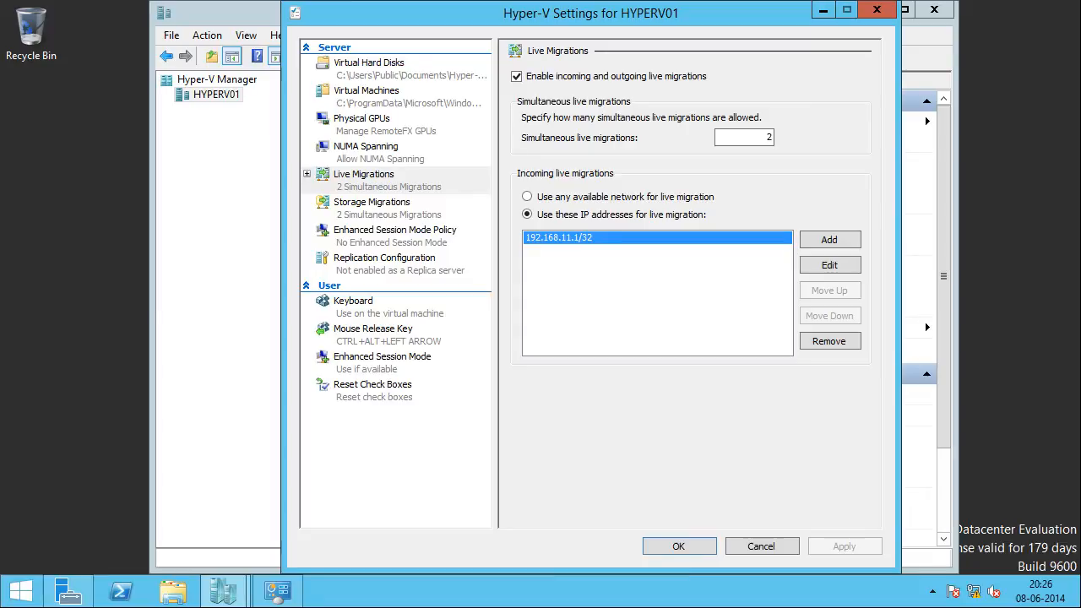
Step: Check the IPv4 address in the connection details of the Live Migration Network adapter
click(276, 592)
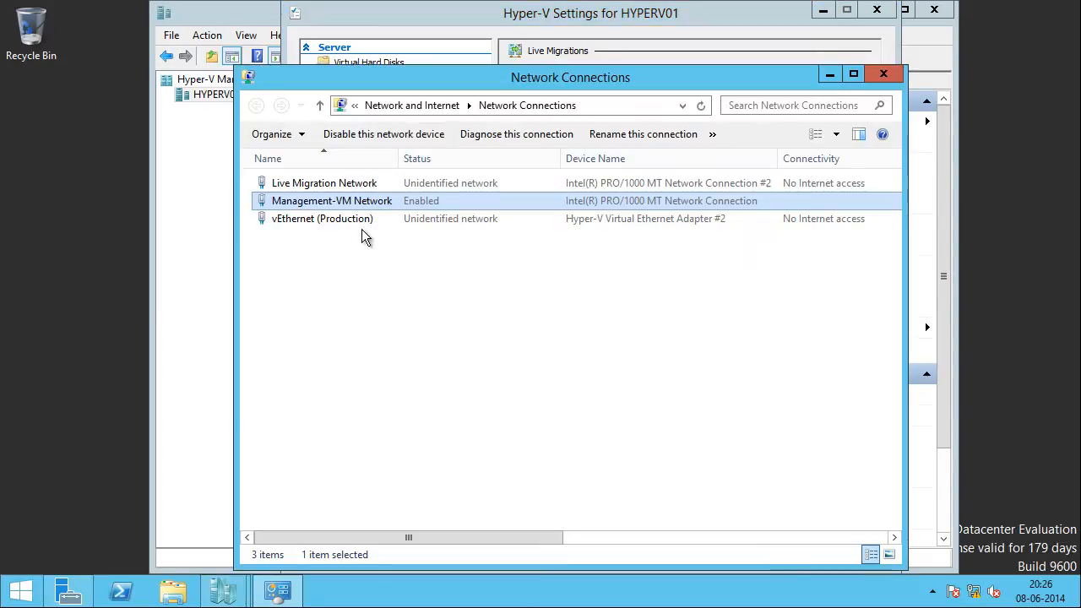
click(362, 186)
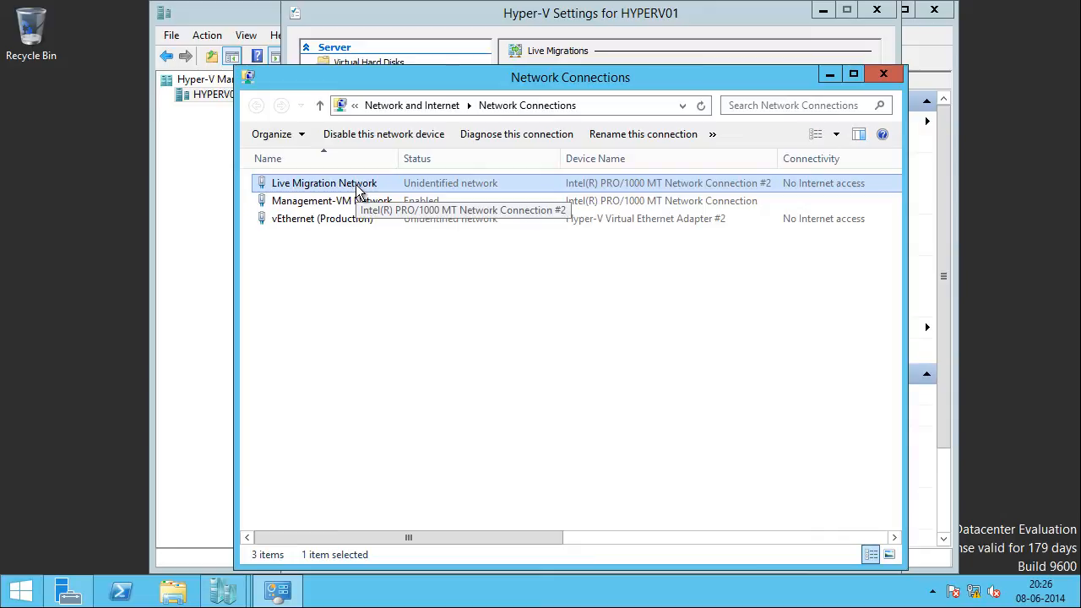
right_click(369, 184)
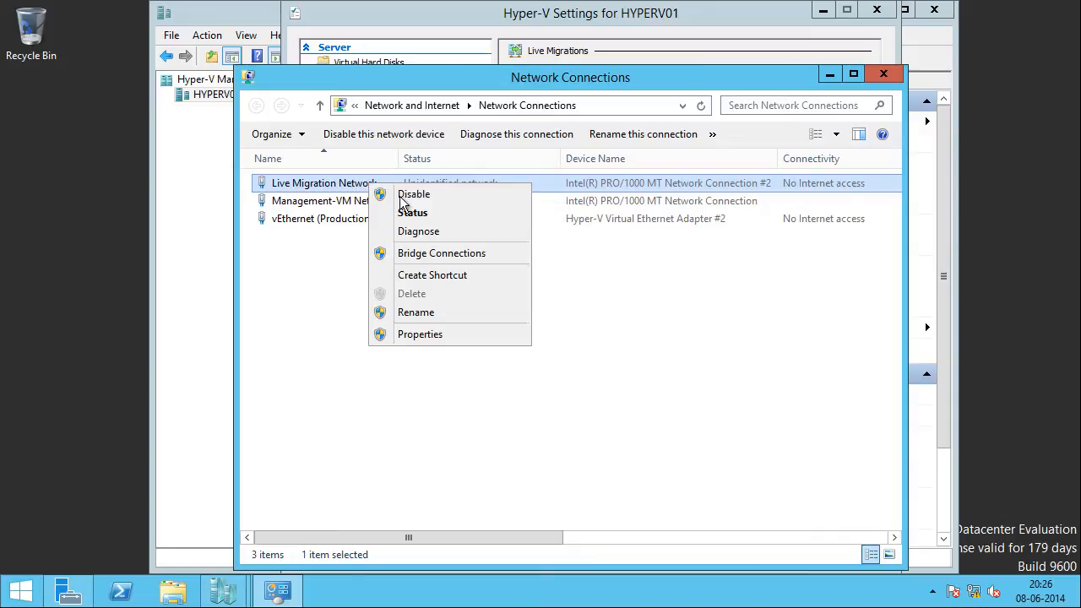
click(358, 189)
right_click(351, 183)
click(391, 212)
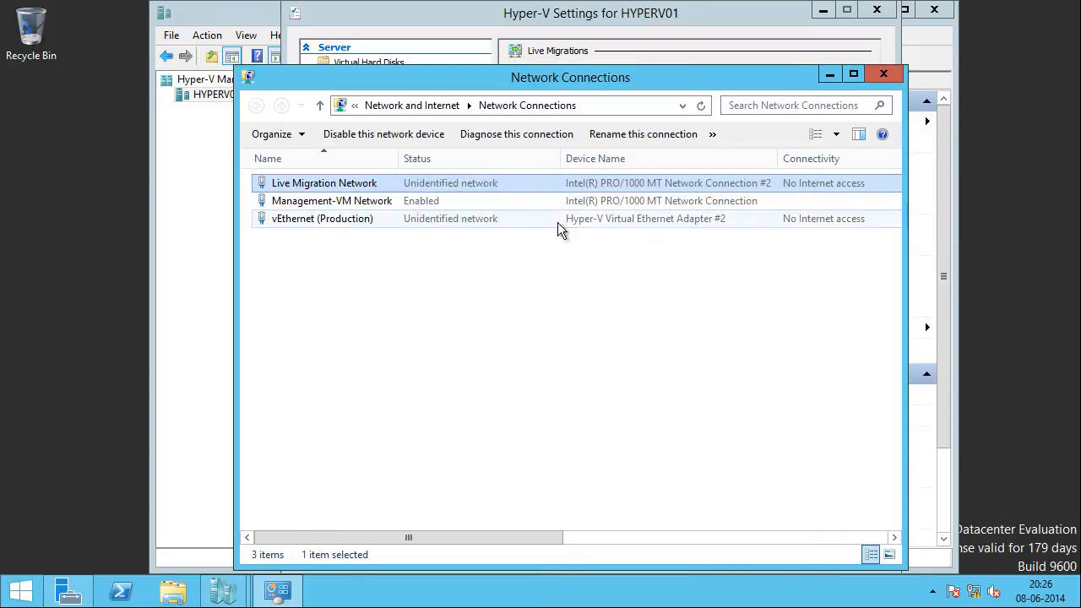
click(451, 286)
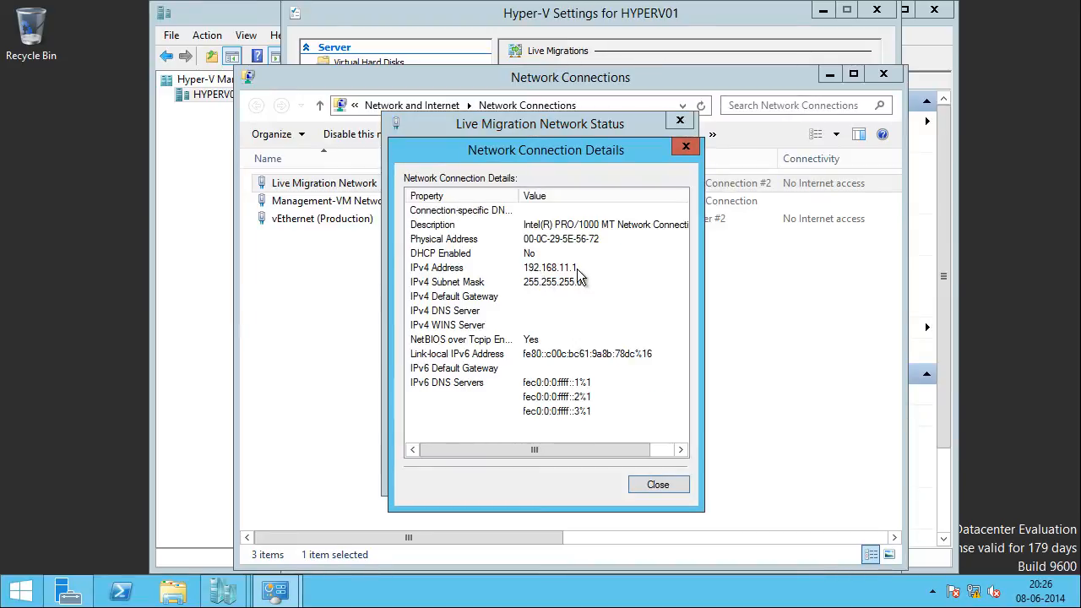
click(658, 484)
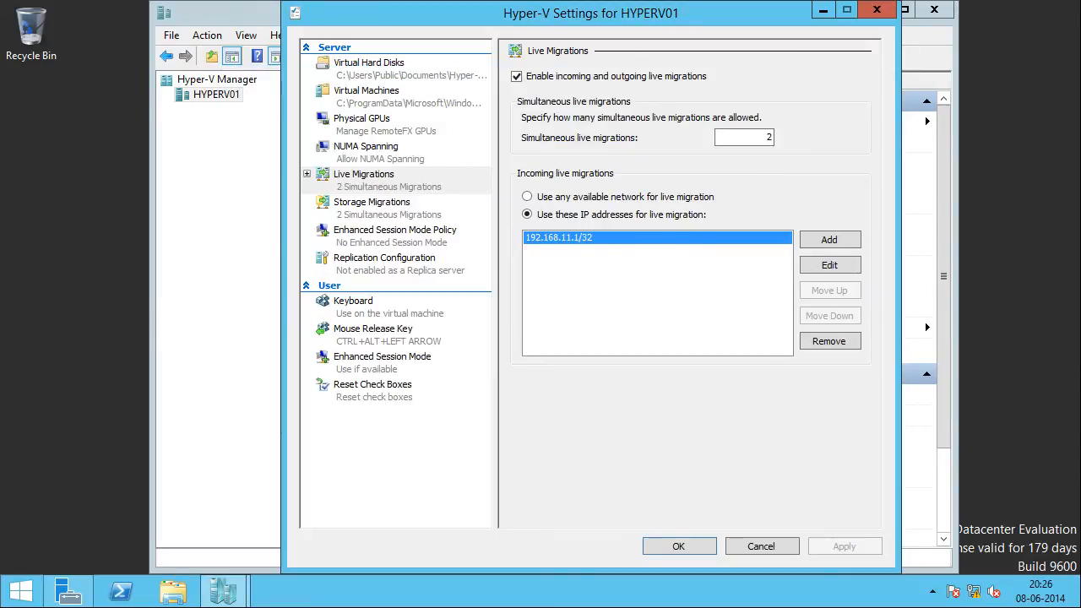
Step: Review the authentication protocol and performance options for live migrations on HYPERV01 and close the settings
click(307, 175)
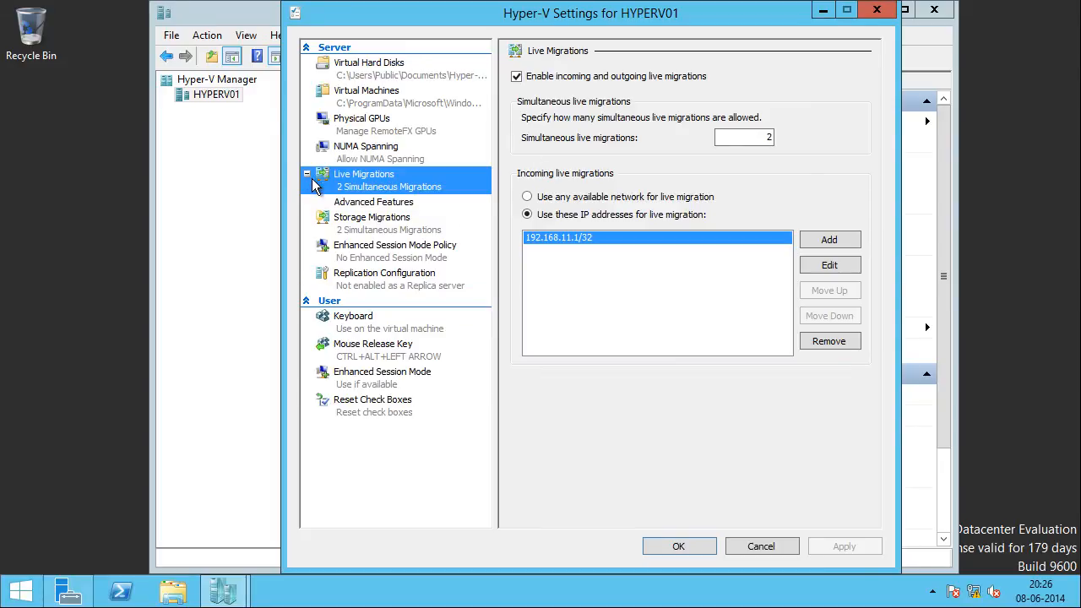
click(369, 203)
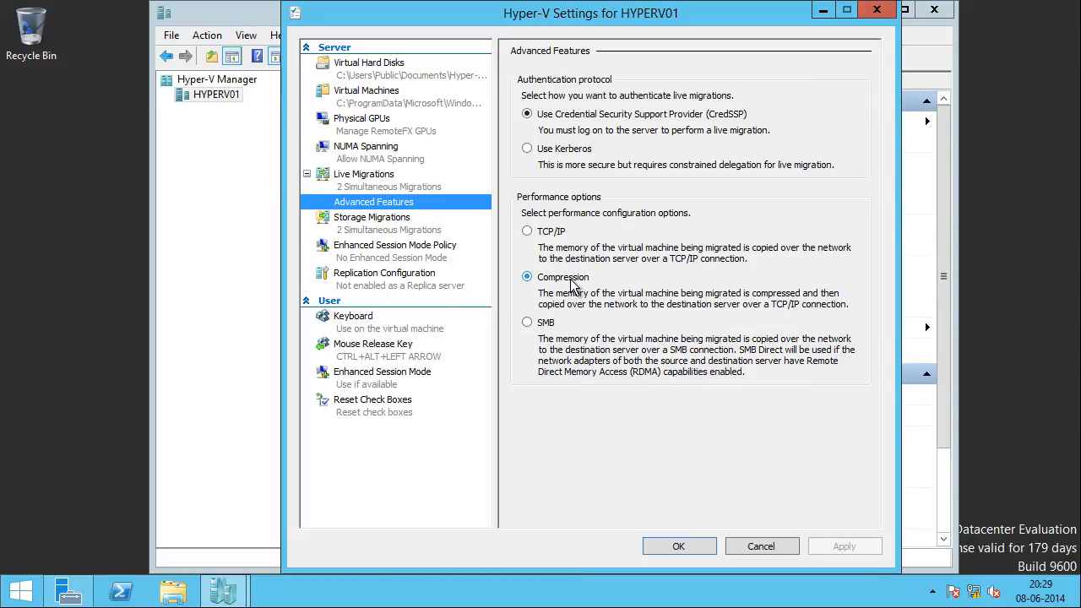
click(690, 543)
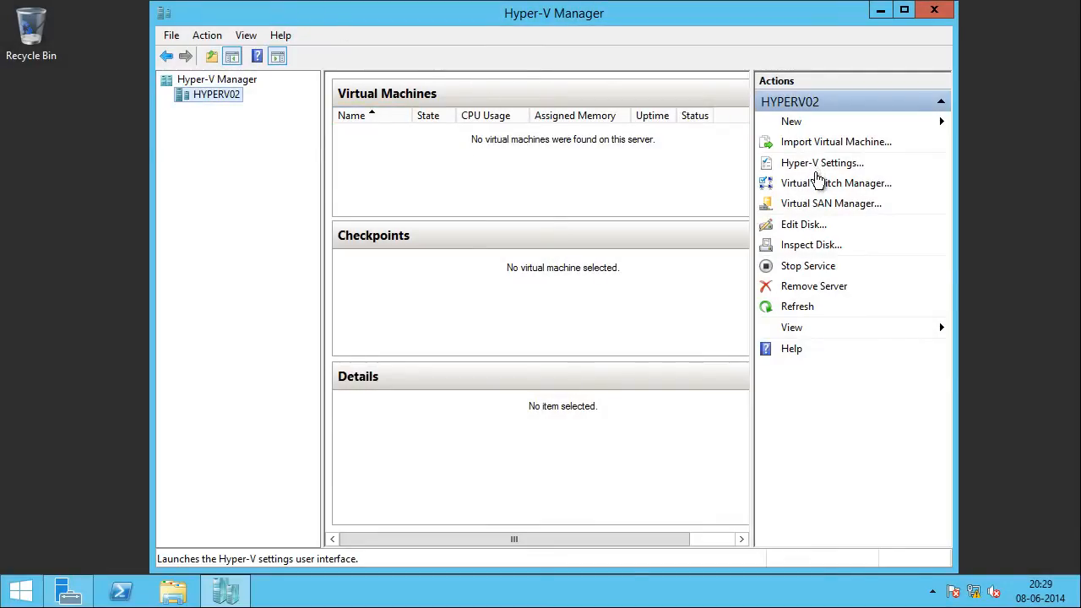
Step: Review HYPERV02's incoming live migration addresses and advanced features, and close its Hyper-V settings without changes
click(828, 162)
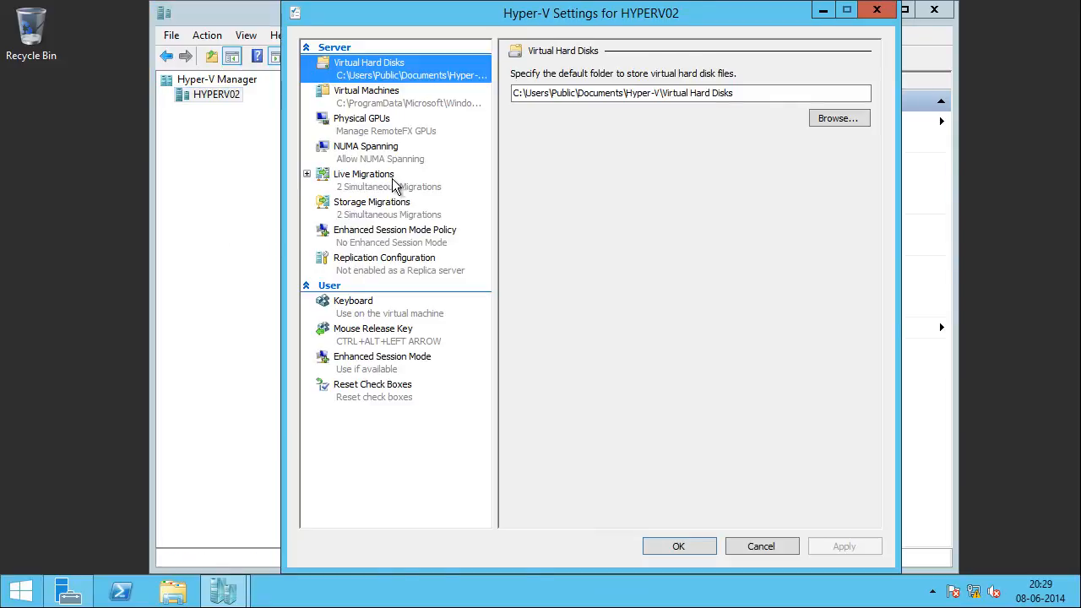
click(329, 180)
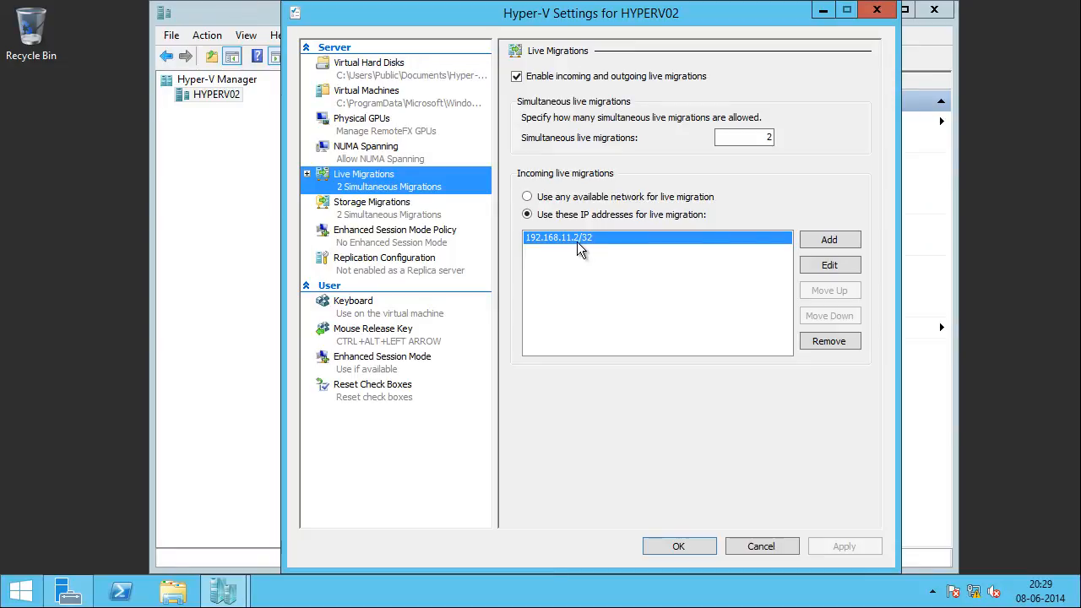
click(306, 174)
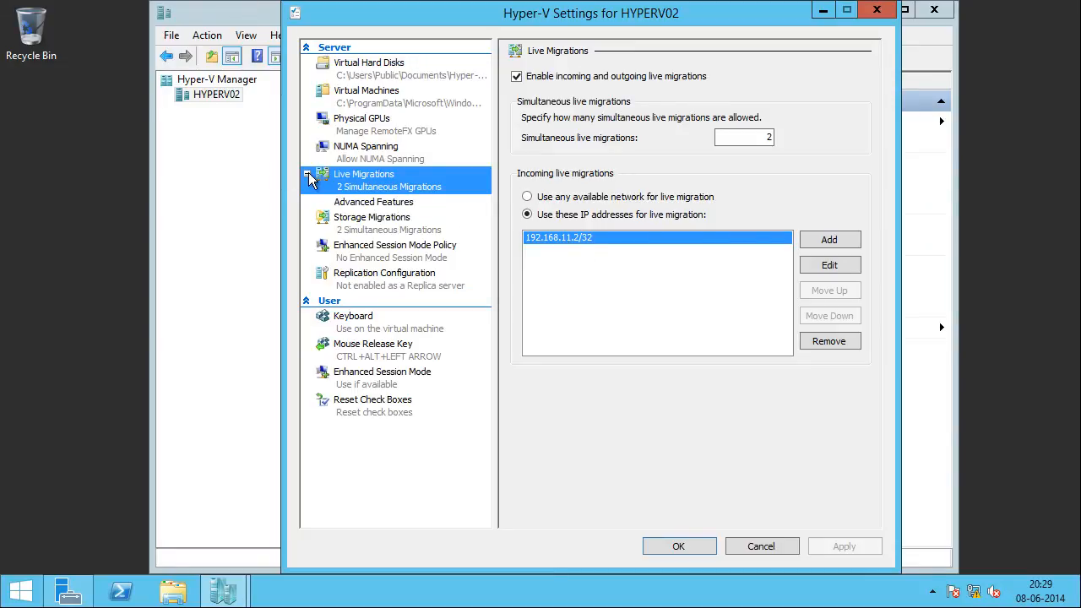
click(359, 204)
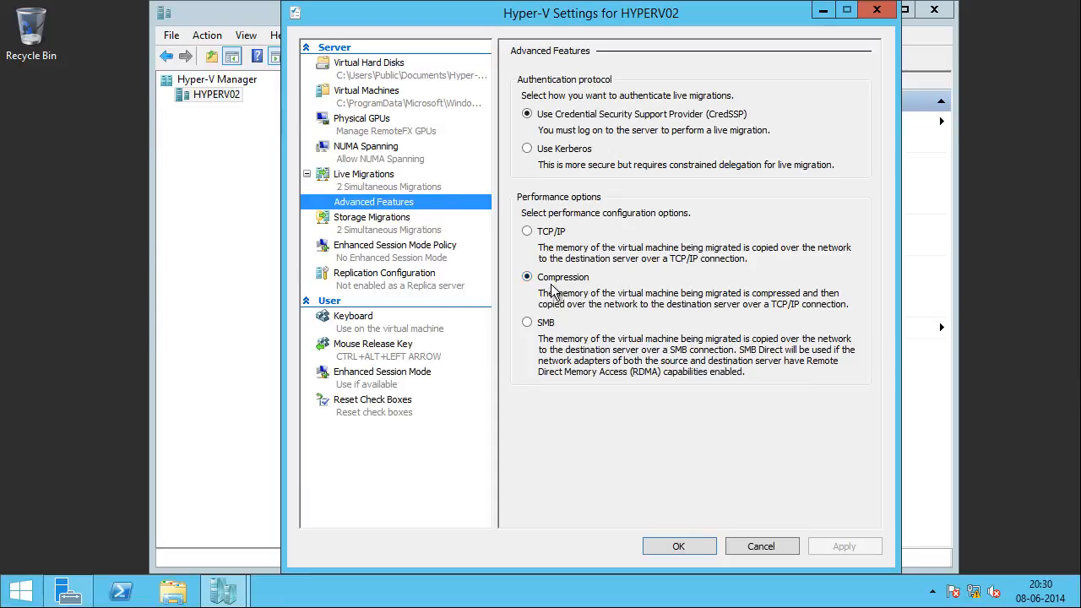
click(740, 559)
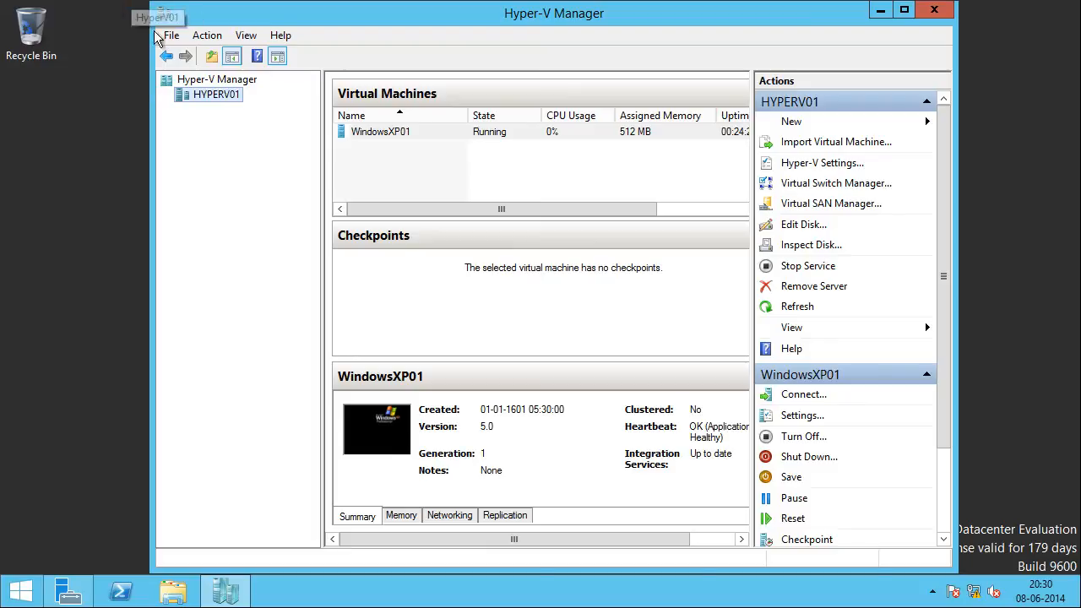
Step: Open PowerShell on HYPERV01, change to the root of C: and run a continuous ping with "ping windowsxp01 -t"
click(411, 142)
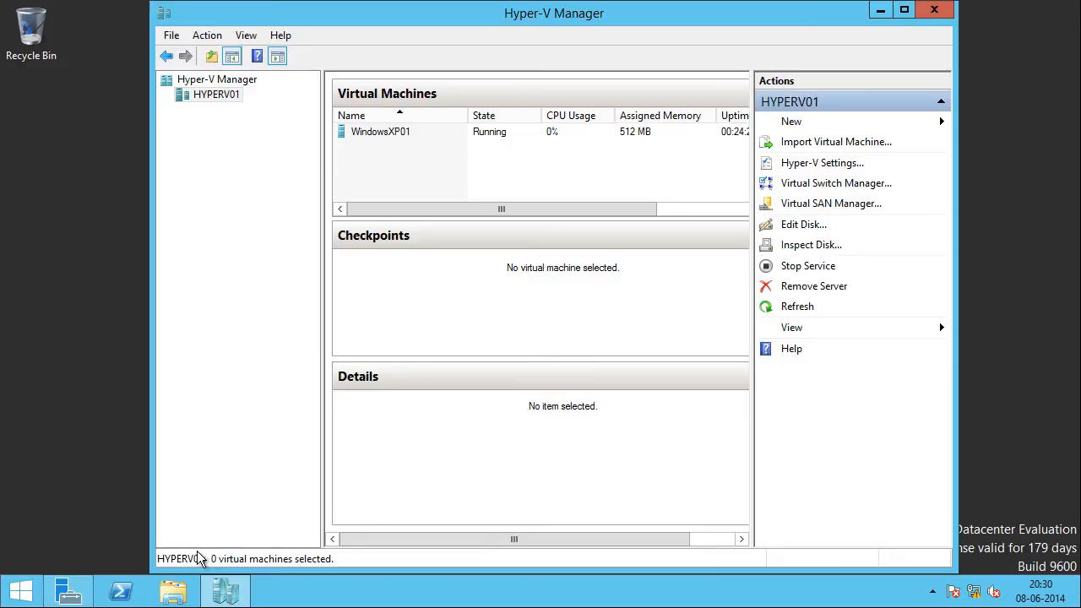
click(128, 591)
drag(738, 539, 478, 246)
text(cd)
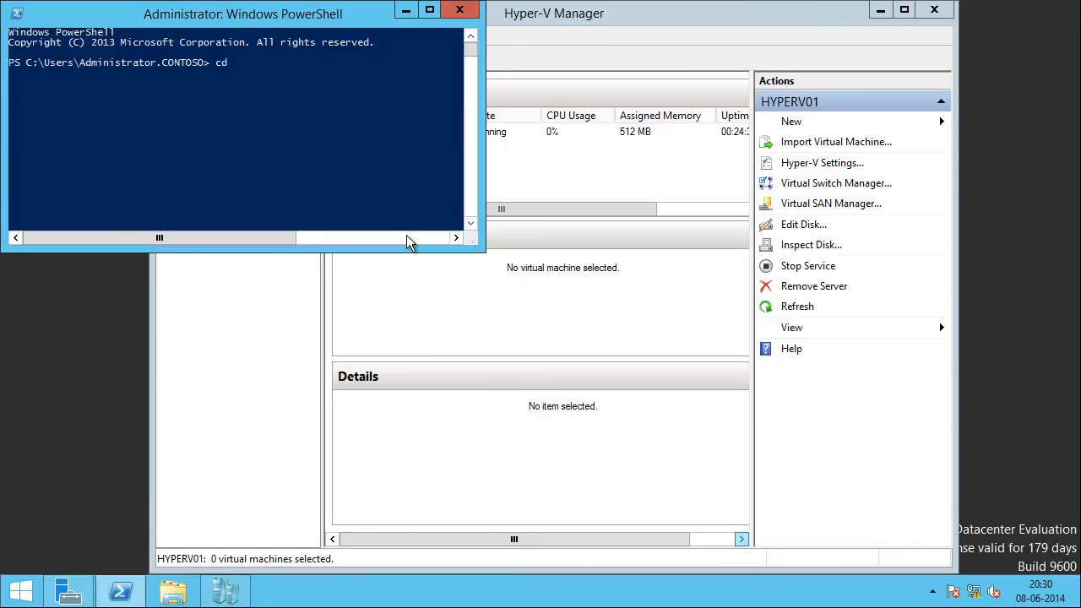
text(\)
key(Return)
text(cls)
key(Return)
text(ping windowsxp01 -t)
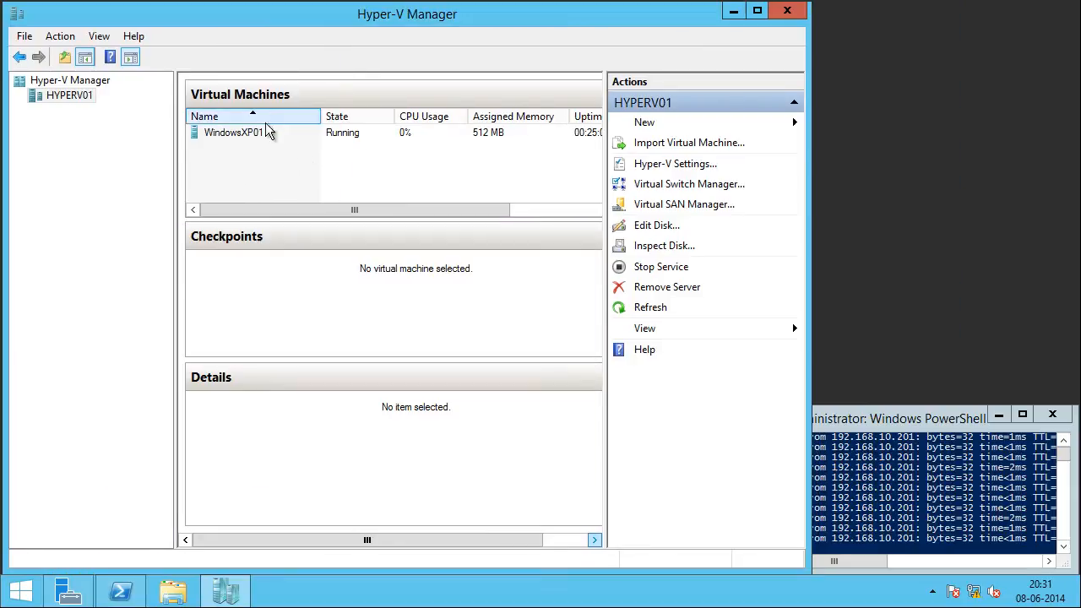
Step: Start the Move wizard for the WindowsXP01 virtual machine with "Move the virtual machine" as the move type
click(264, 135)
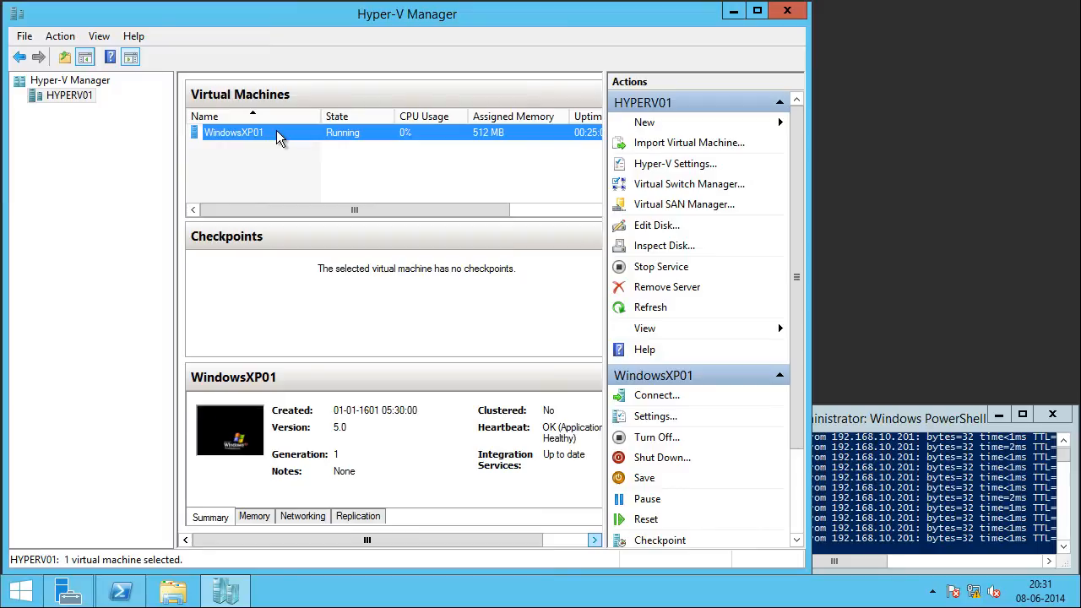
right_click(279, 139)
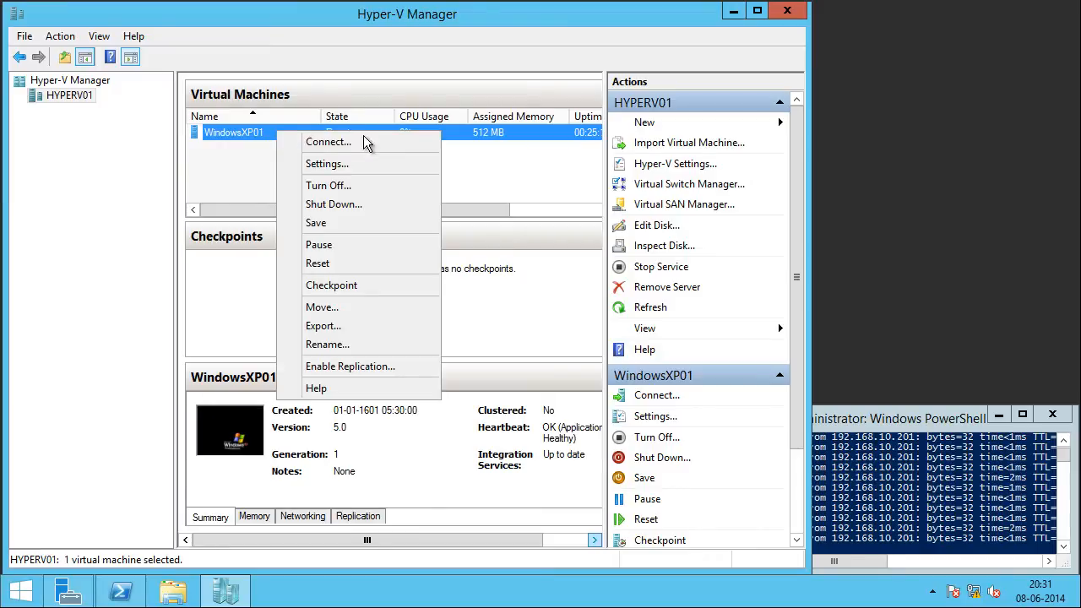
click(402, 306)
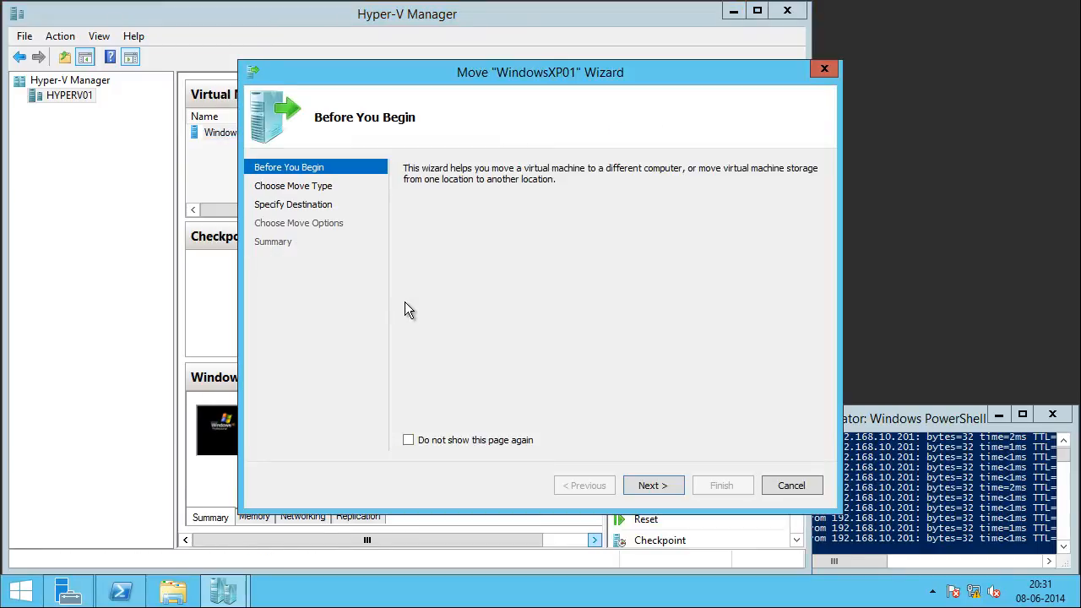
click(667, 493)
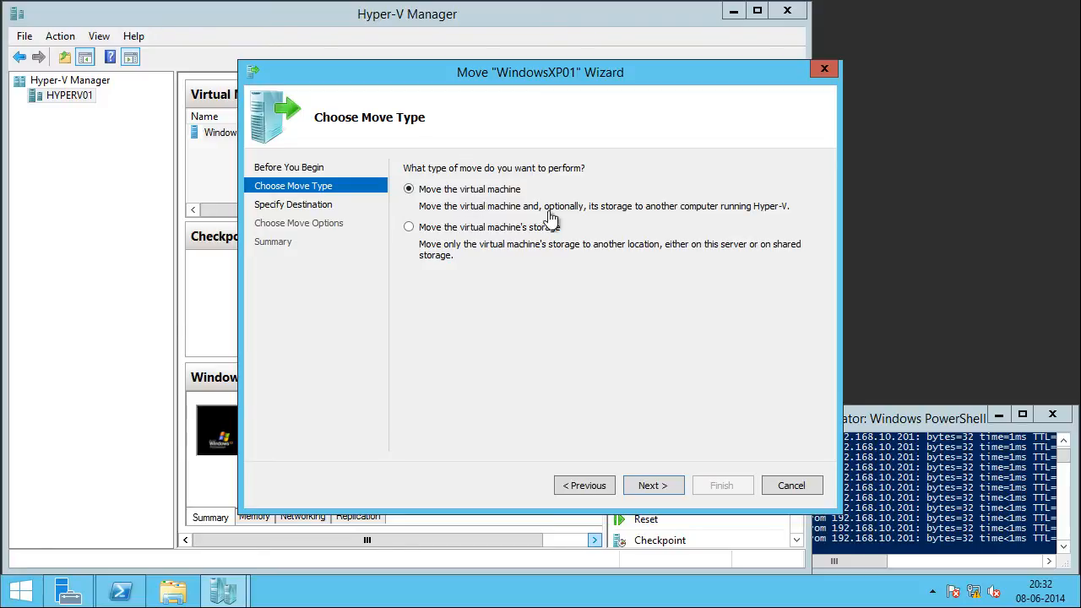
click(656, 487)
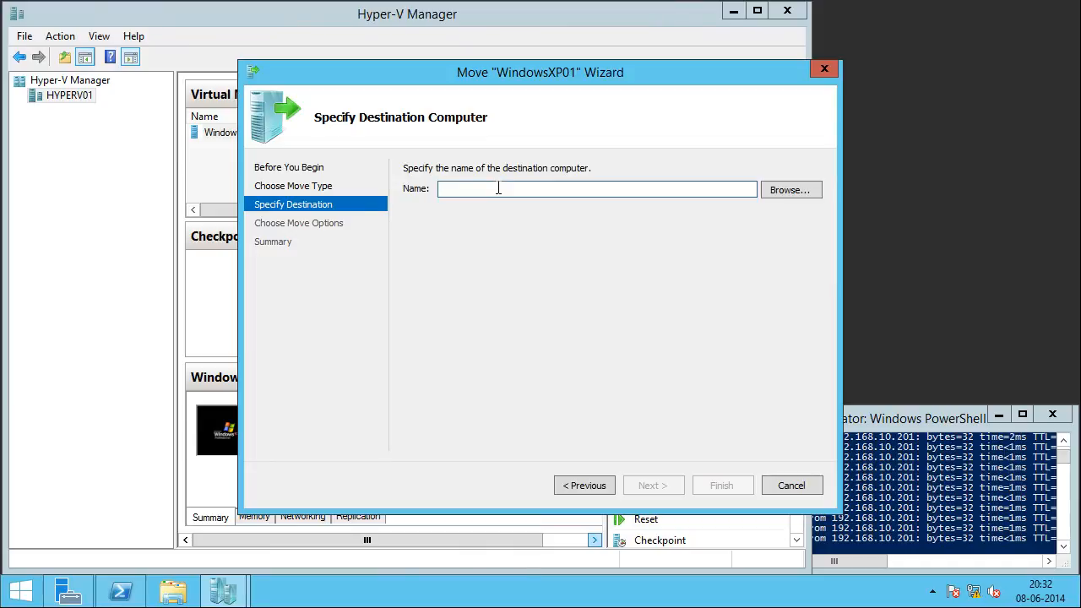
Step: Specify HyperV02 as the destination computer and keep the option to move the virtual machine's data to a single location
text(Hyp)
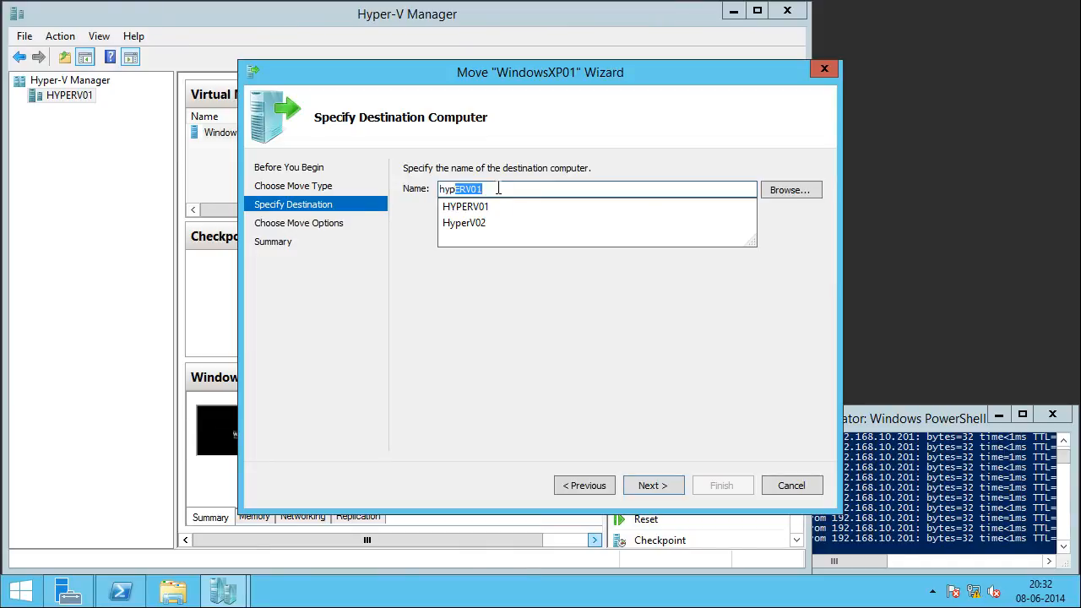
key(Down)
key(Down)
key(Return)
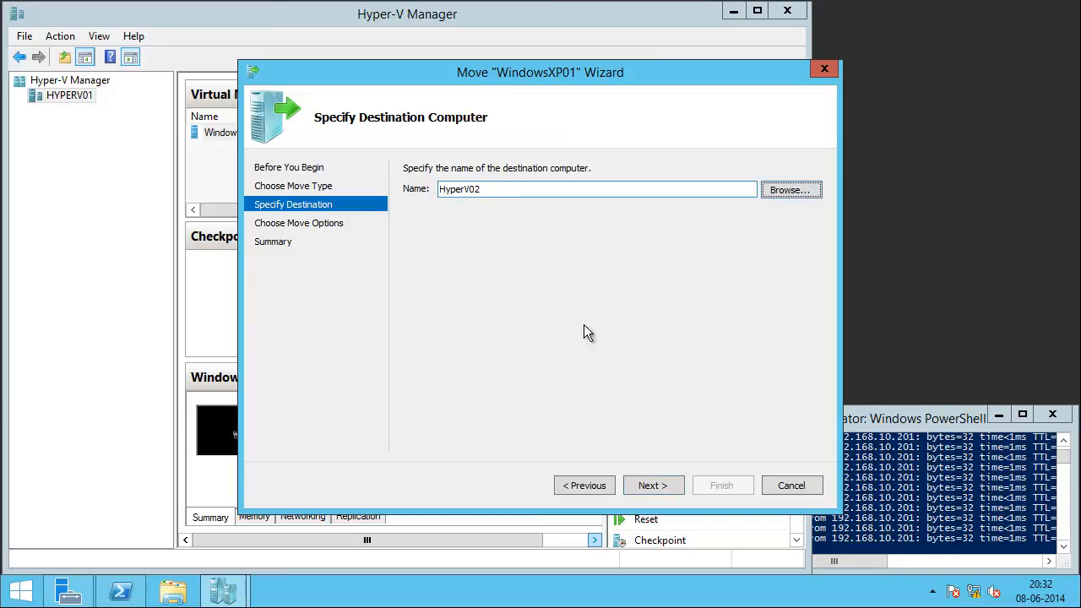
click(651, 485)
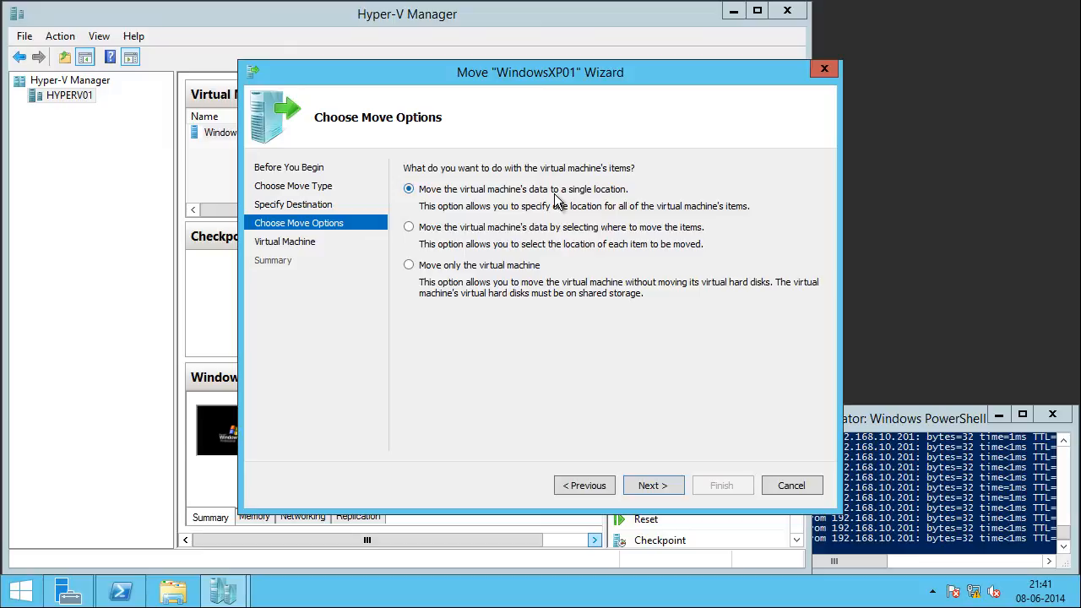
click(653, 486)
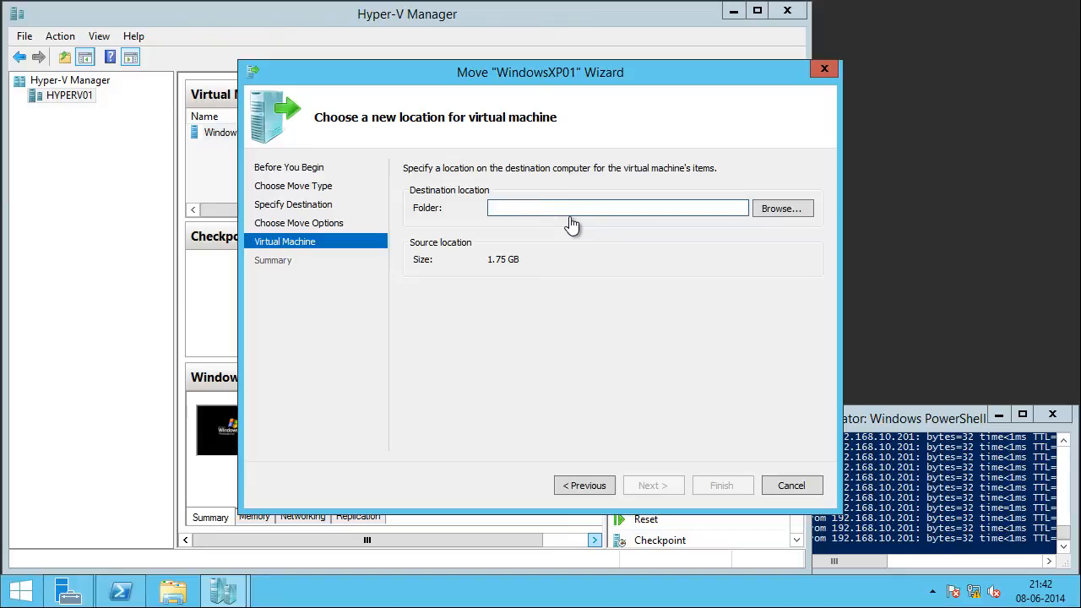
Step: Set the destination folder on HyperV02 to C:\users\public\Documents\hyper-v\WindowsXP01\ and proceed to the move summary
click(757, 209)
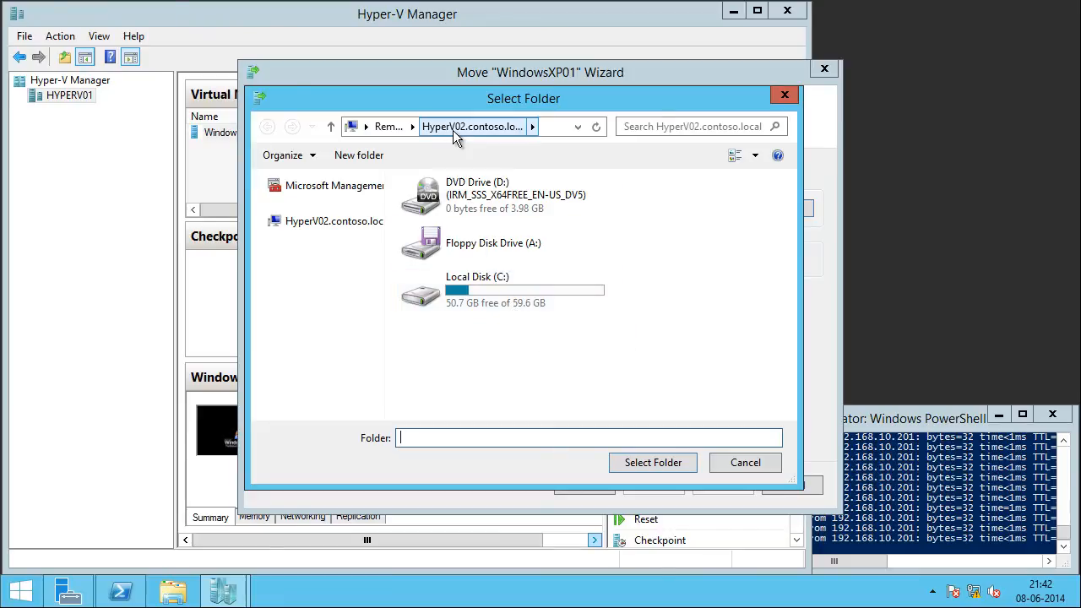
double_click(450, 295)
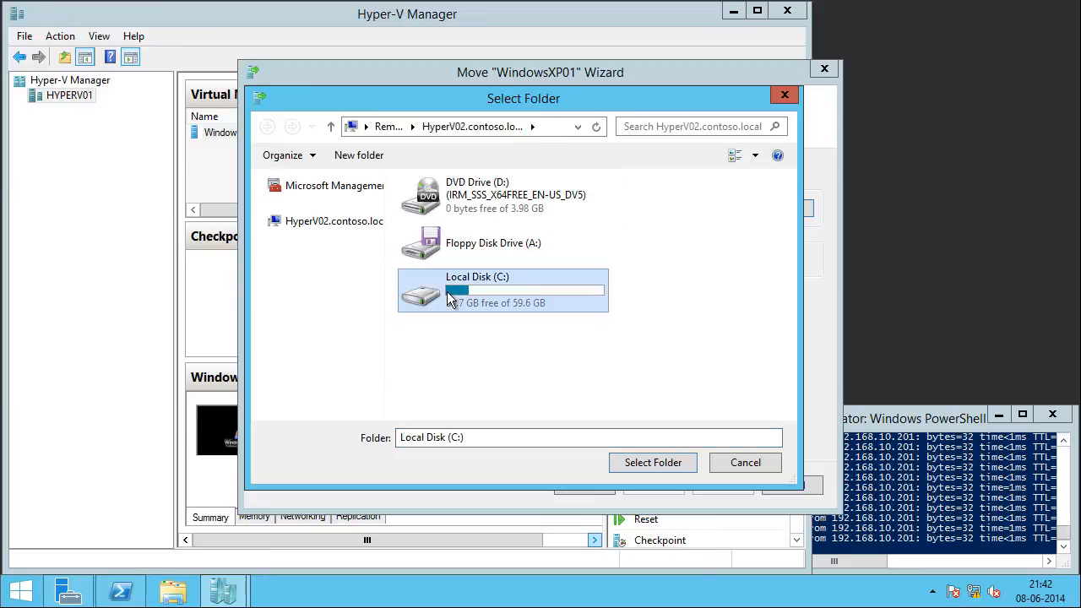
scroll(492, 371, down, 1)
click(478, 362)
double_click(479, 361)
click(476, 298)
double_click(475, 298)
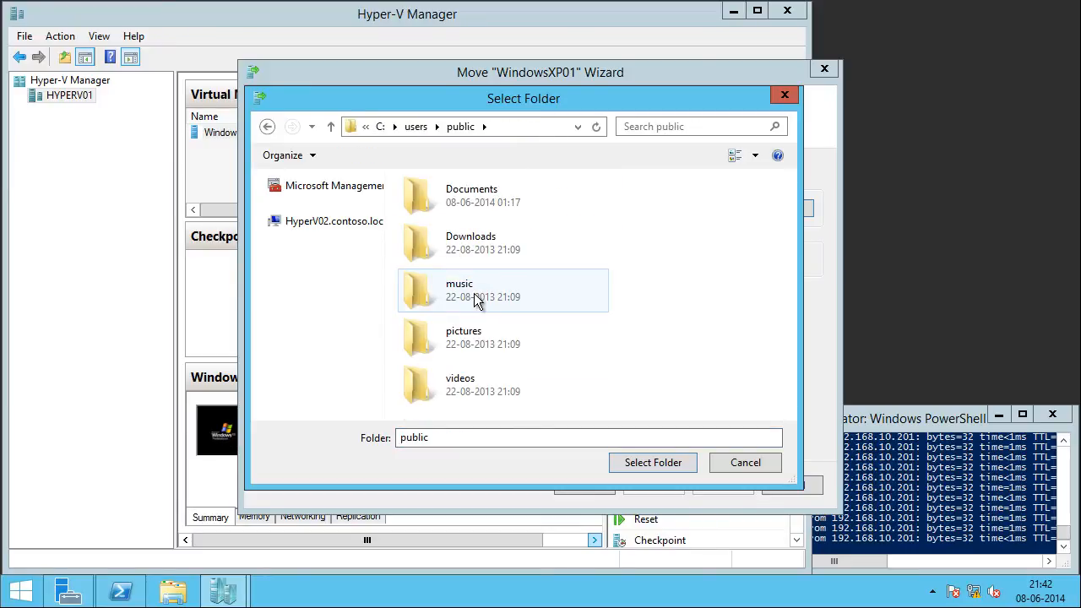
double_click(473, 201)
click(473, 212)
double_click(473, 212)
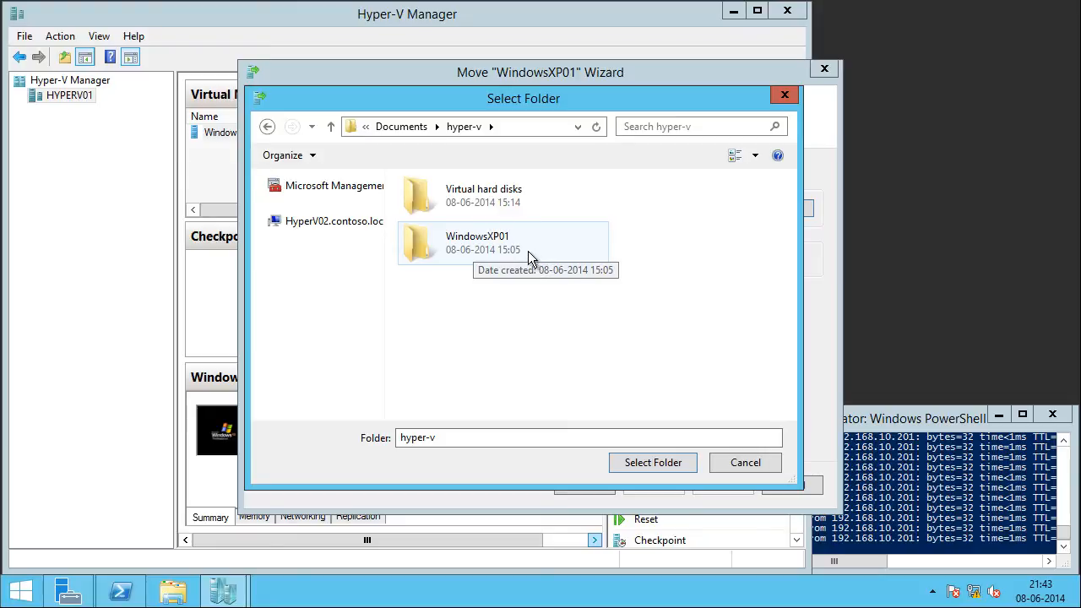
double_click(494, 254)
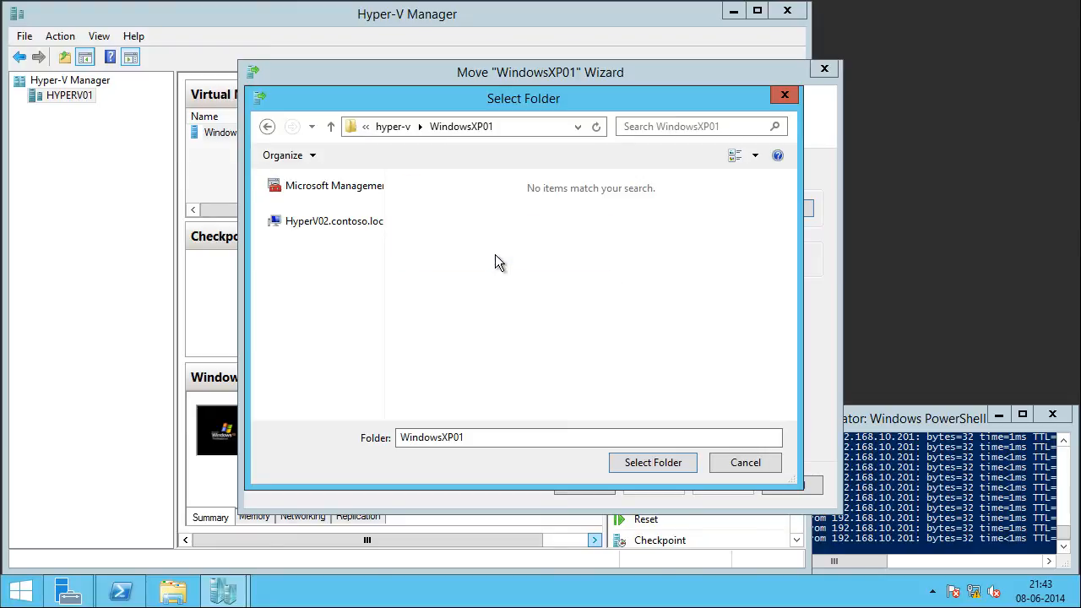
click(647, 463)
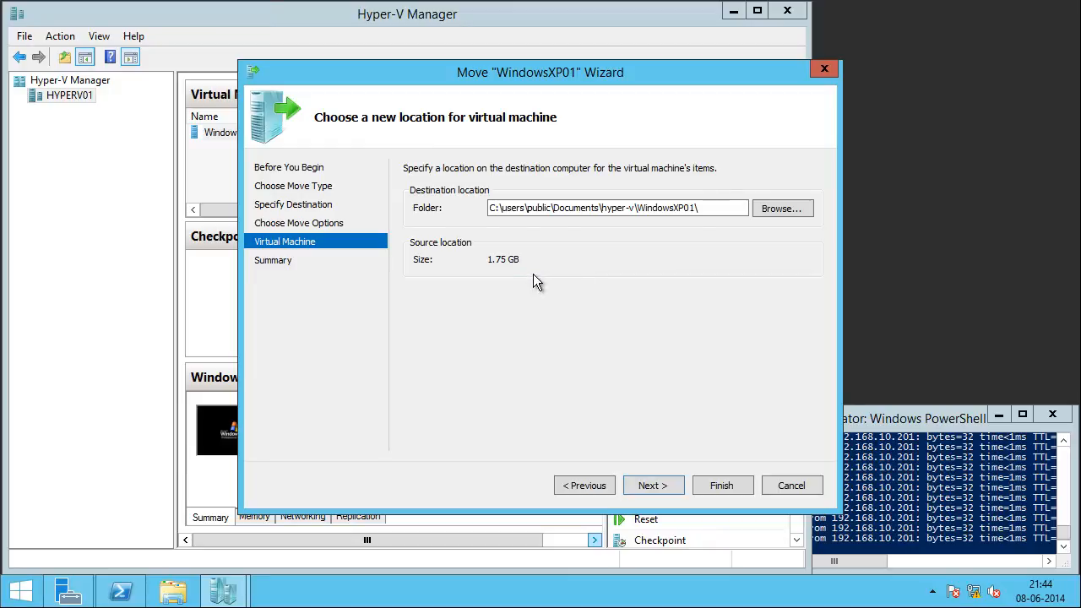
click(654, 487)
Step: Review the move summary, including destination computer, virtual hard disk path, configuration, checkpoints, Smart Paging locations and move method
click(603, 211)
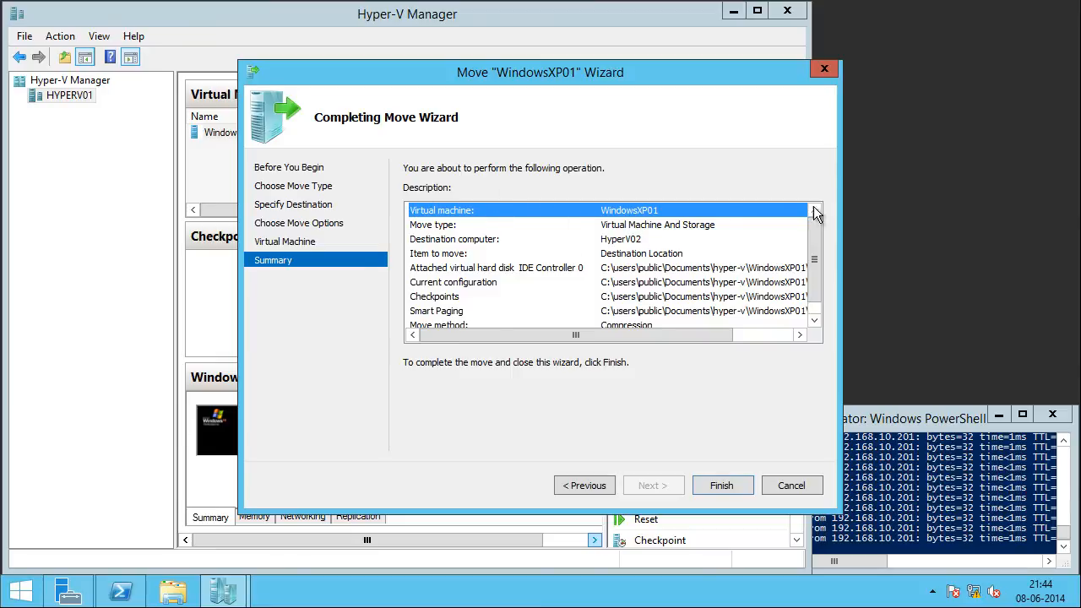
click(633, 240)
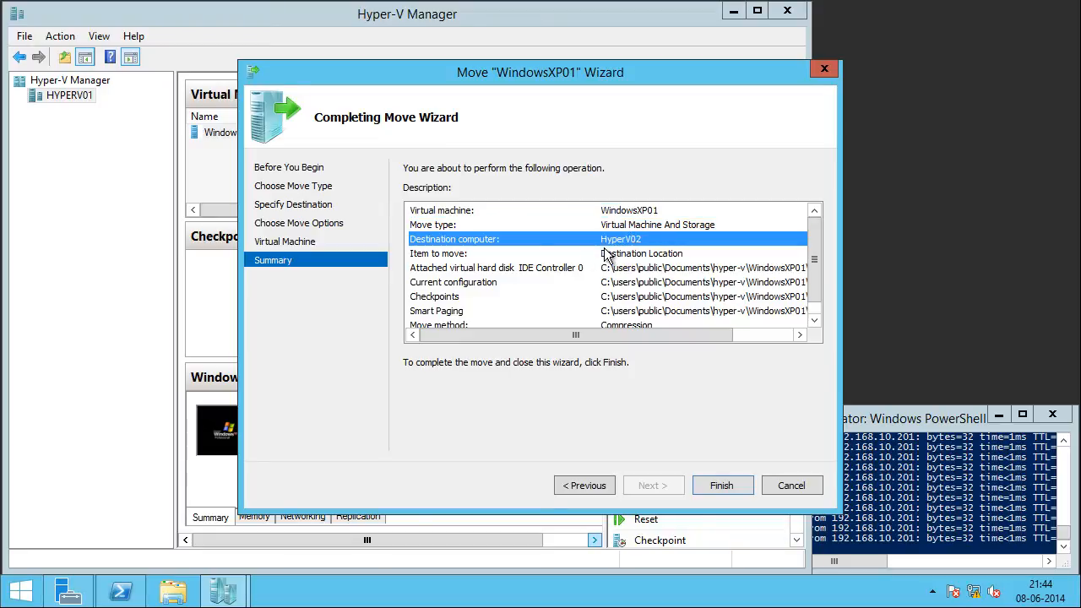
click(682, 256)
click(684, 269)
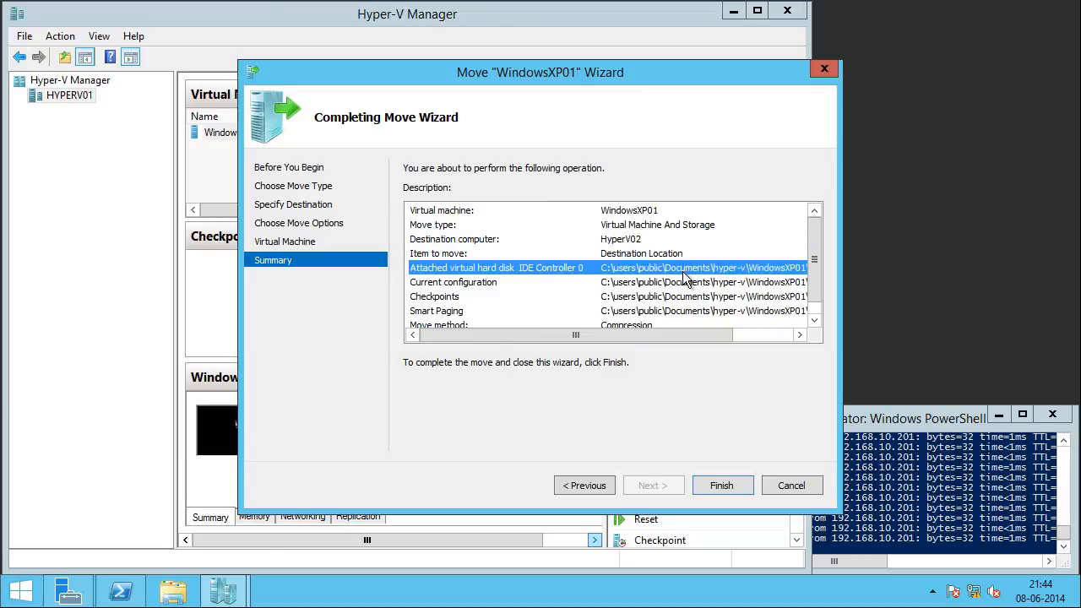
click(685, 287)
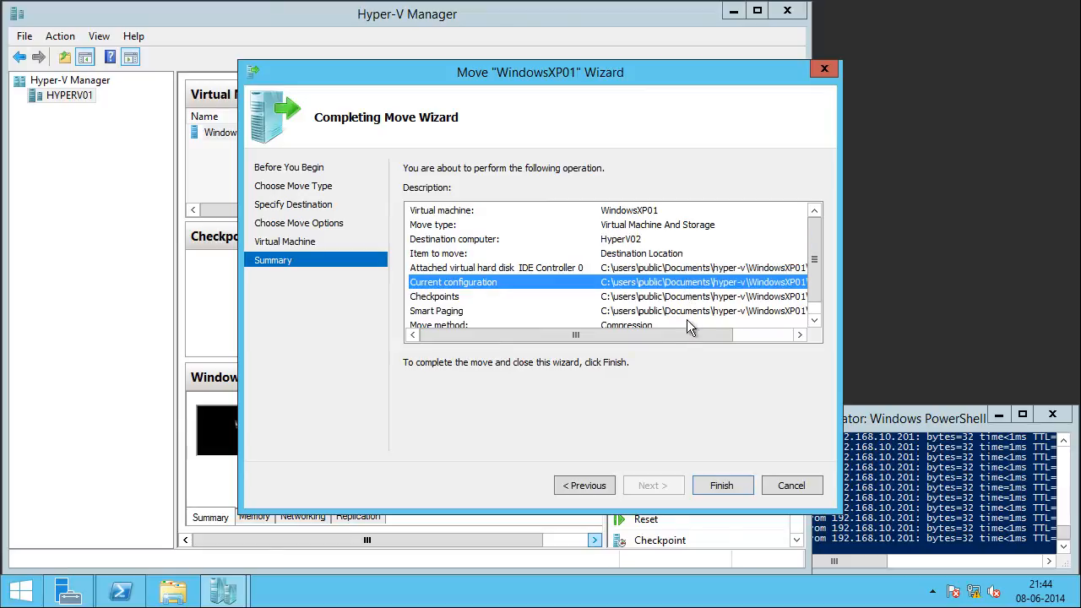
click(657, 270)
drag(673, 337, 760, 338)
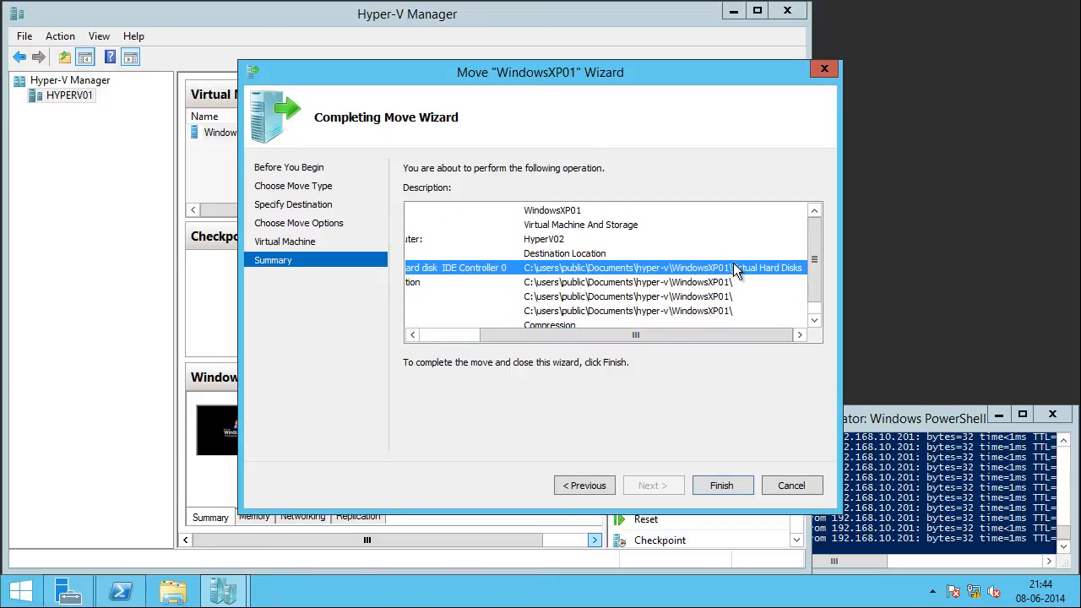
drag(722, 333, 653, 339)
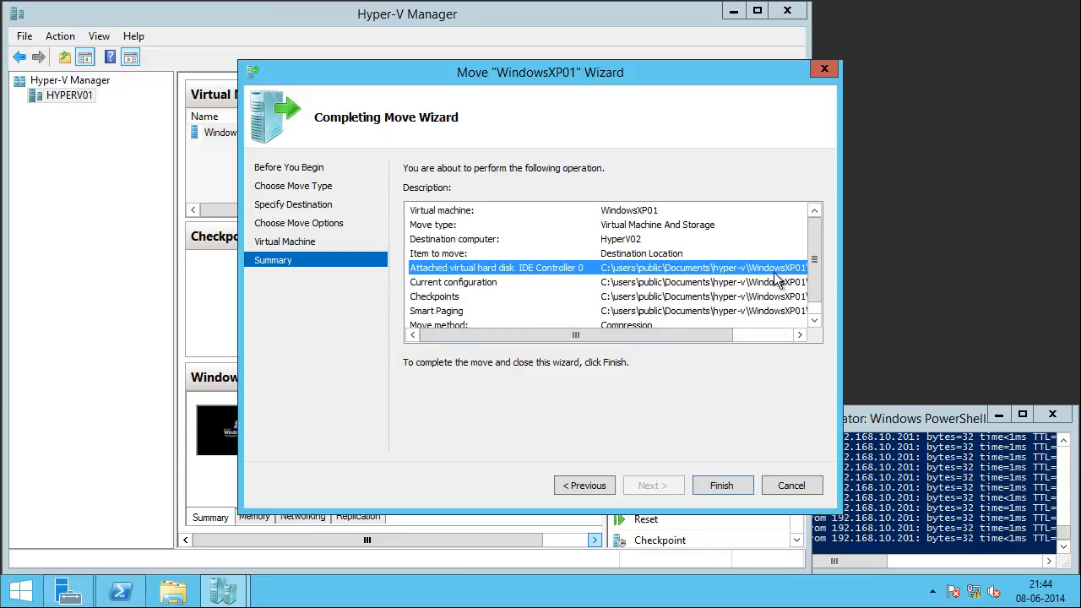
click(449, 287)
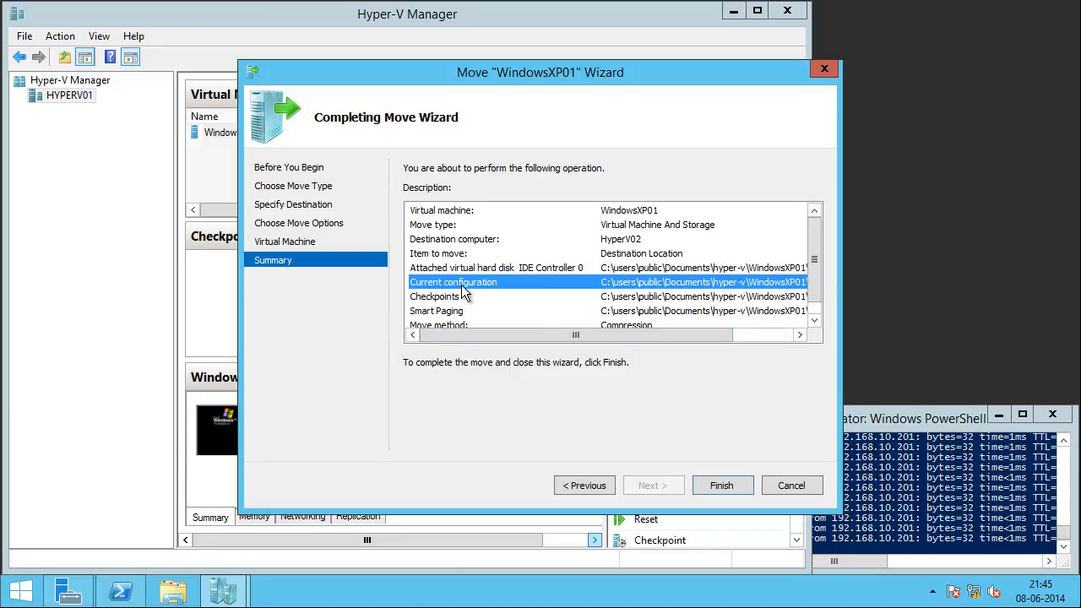
click(464, 297)
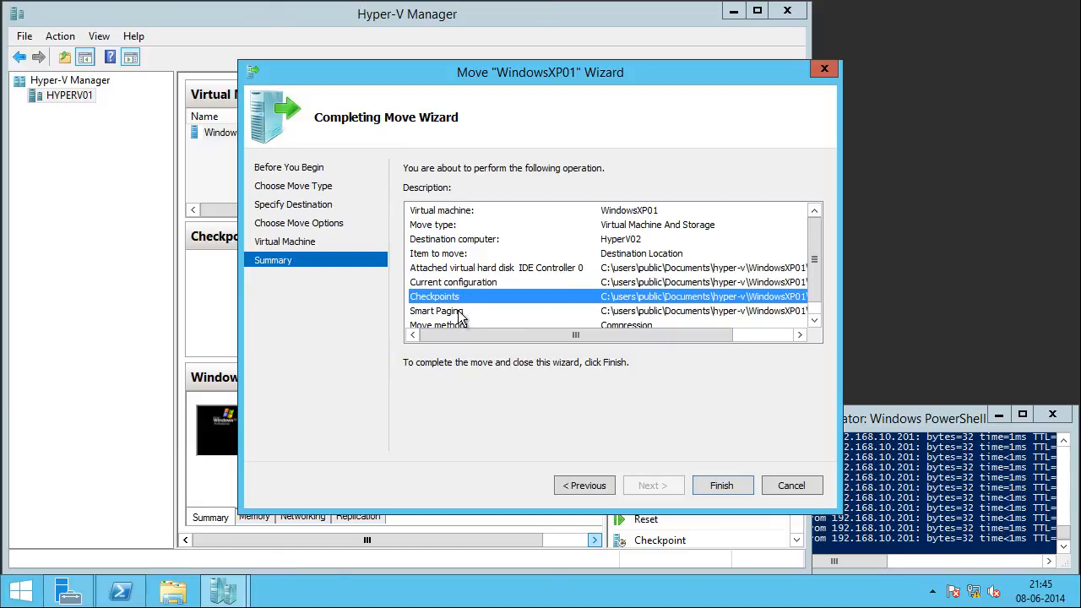
click(465, 313)
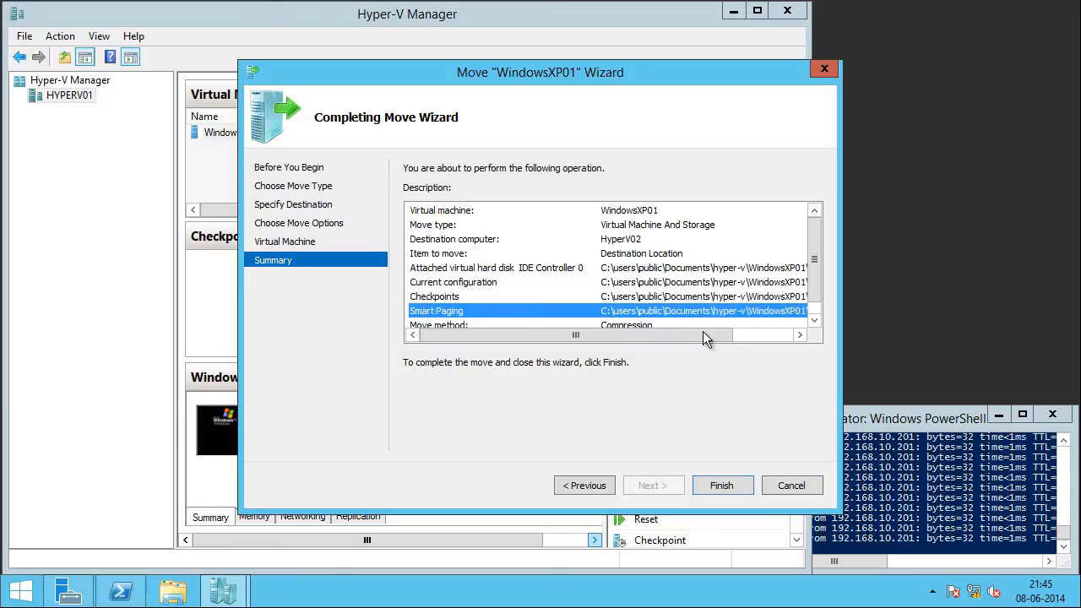
click(814, 320)
click(450, 312)
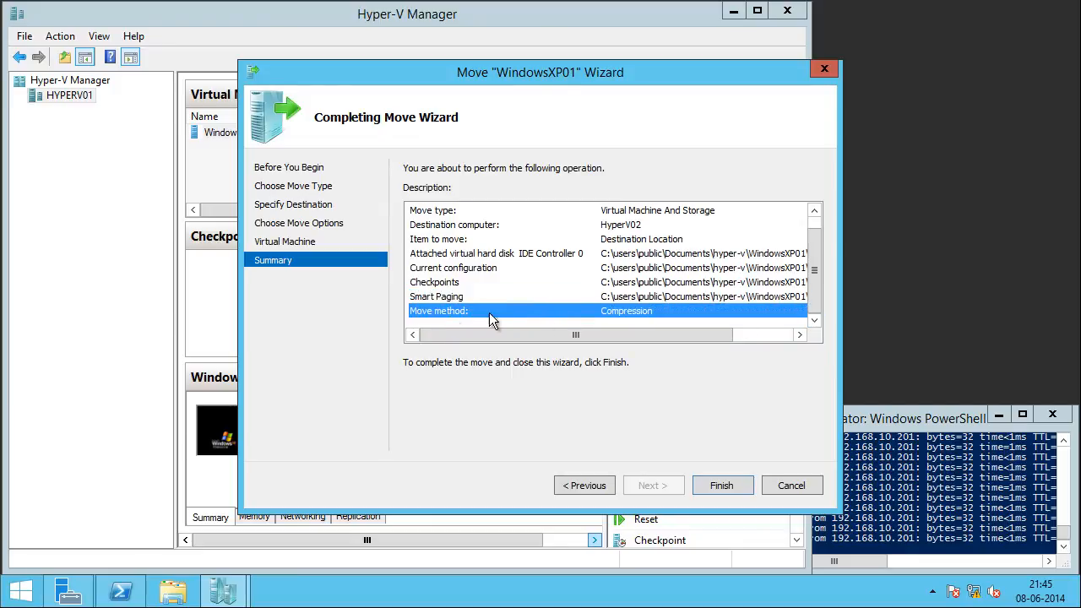
Step: Start the WindowsXP01 move and monitor its status in the maximized Hyper-V Manager window on HYPERV01
click(738, 487)
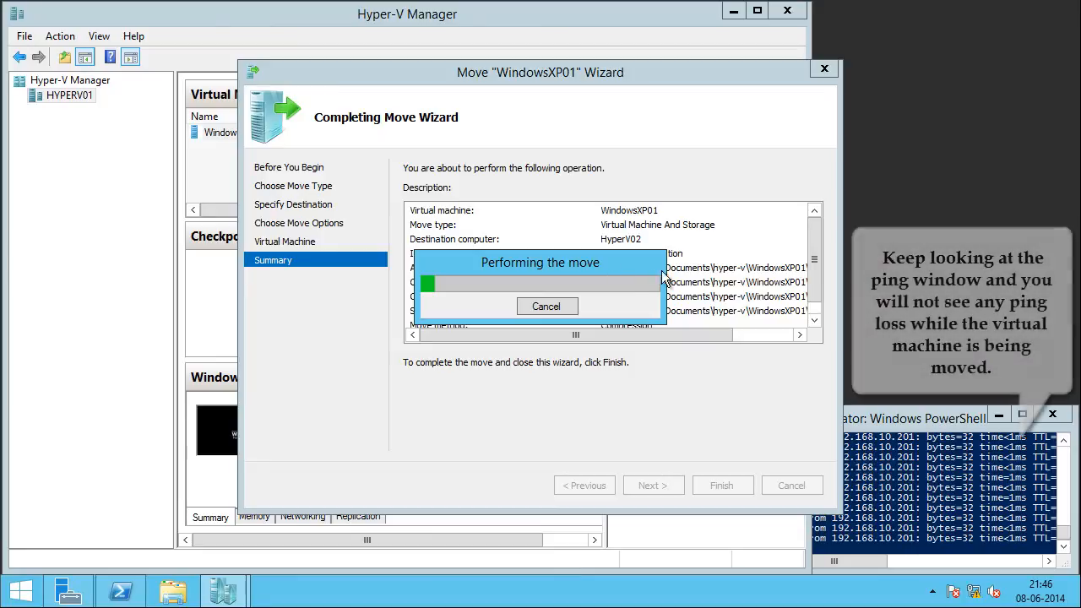
click(217, 193)
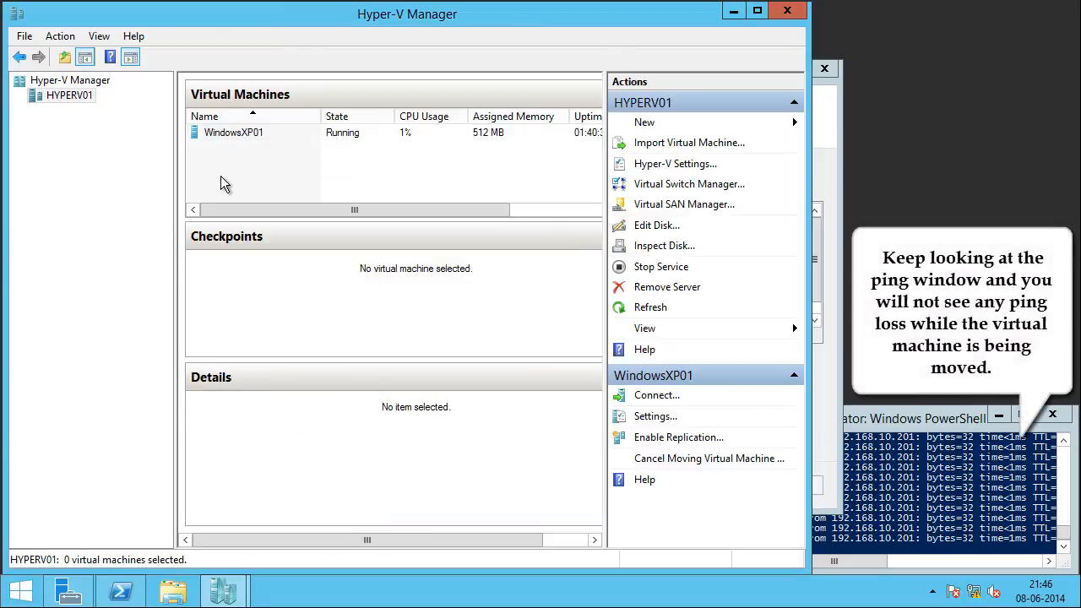
click(757, 12)
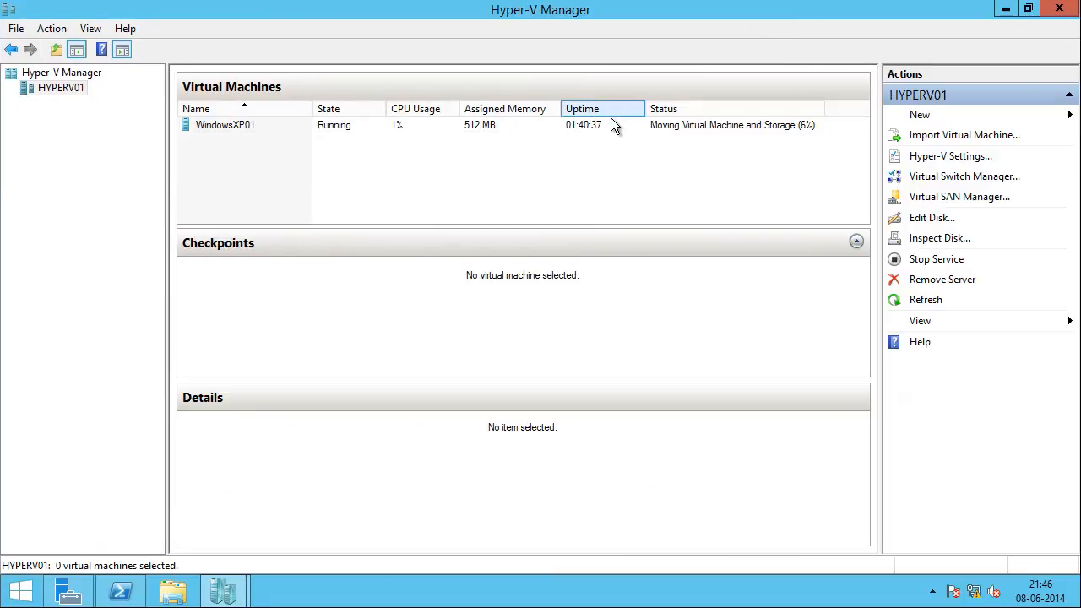
click(612, 119)
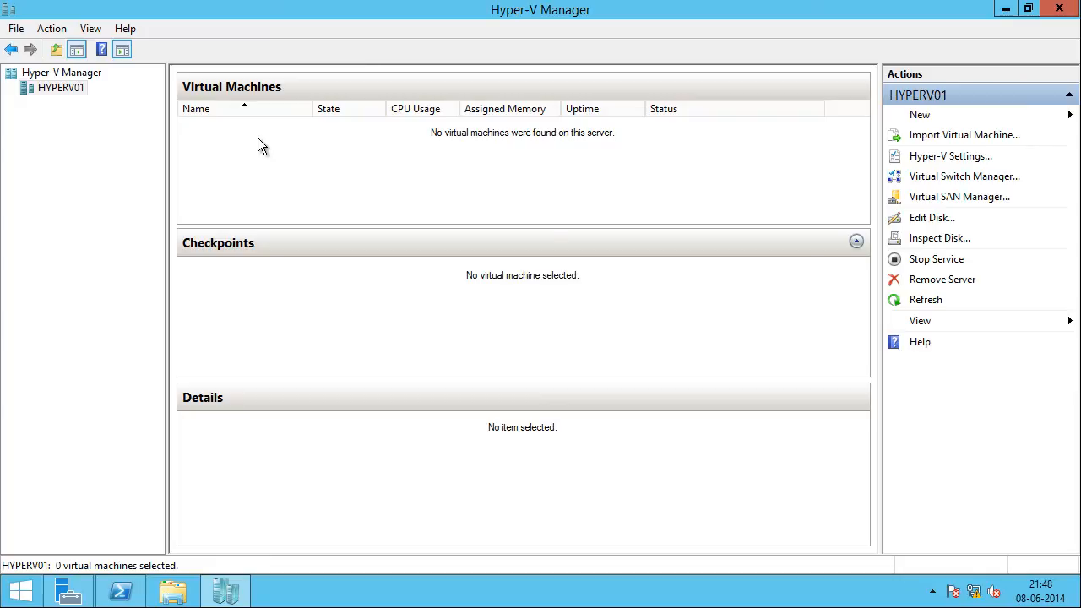
Step: Switch to HyperV02 and select the WindowsXP01 virtual machine to check its state and details
click(215, 5)
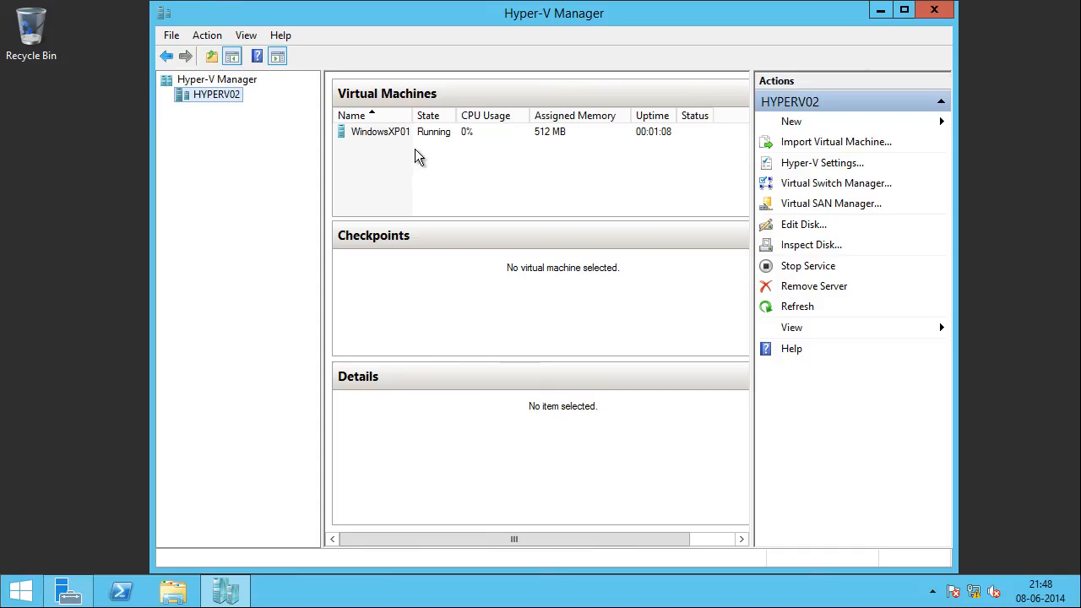
click(383, 133)
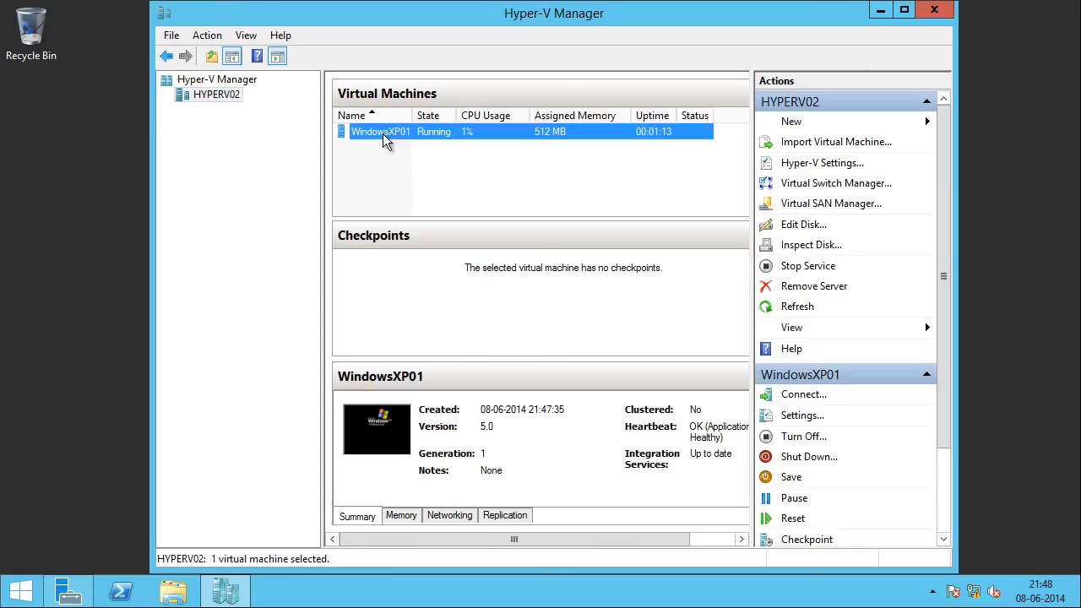